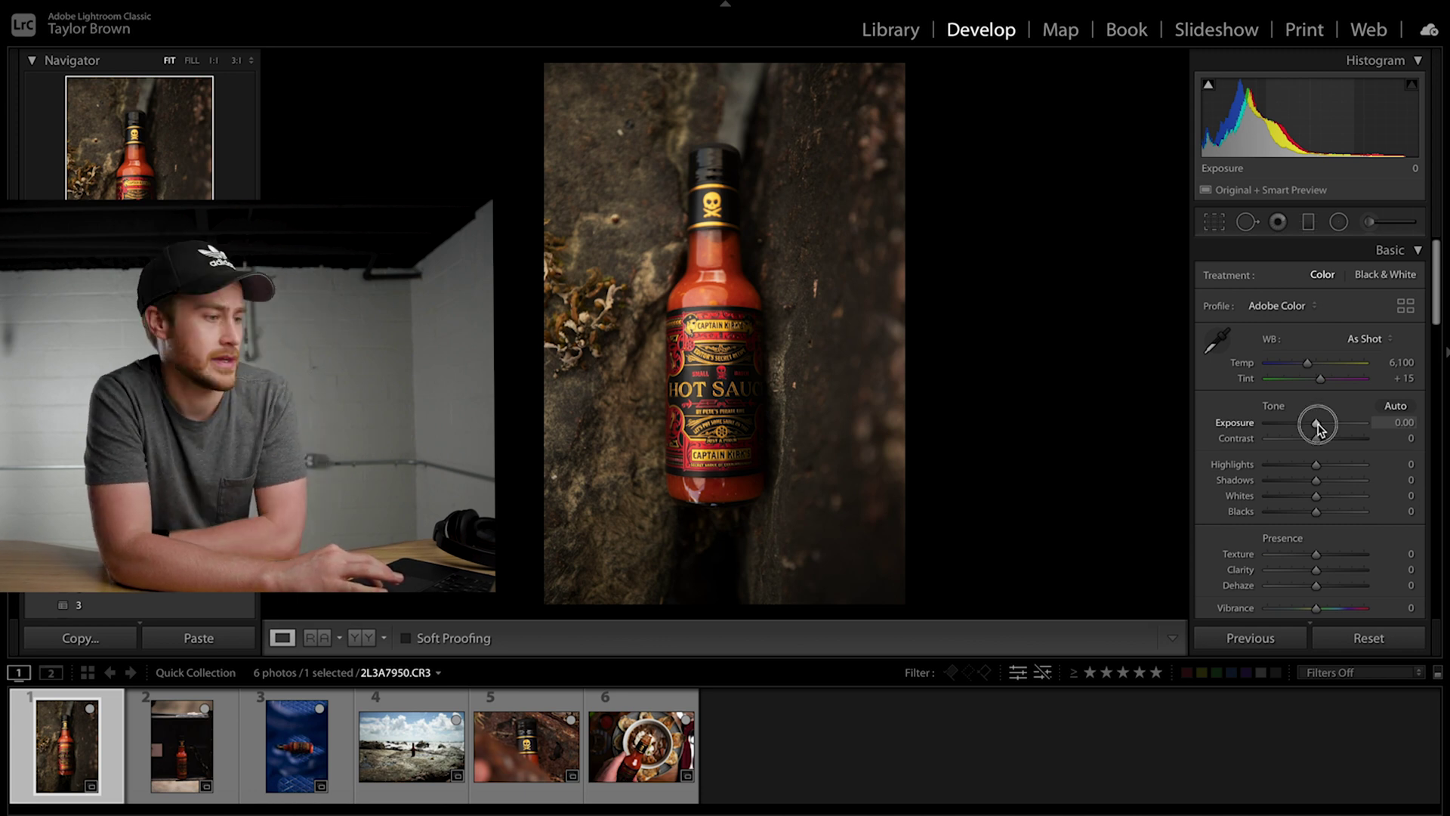
Adjust the Basic panel toward +0.25 Exposure and a 5,563 Temp white balance.
{"action": "scroll", "coordinate": [1317, 423], "scroll_direction": "up", "scroll_amount": 1}
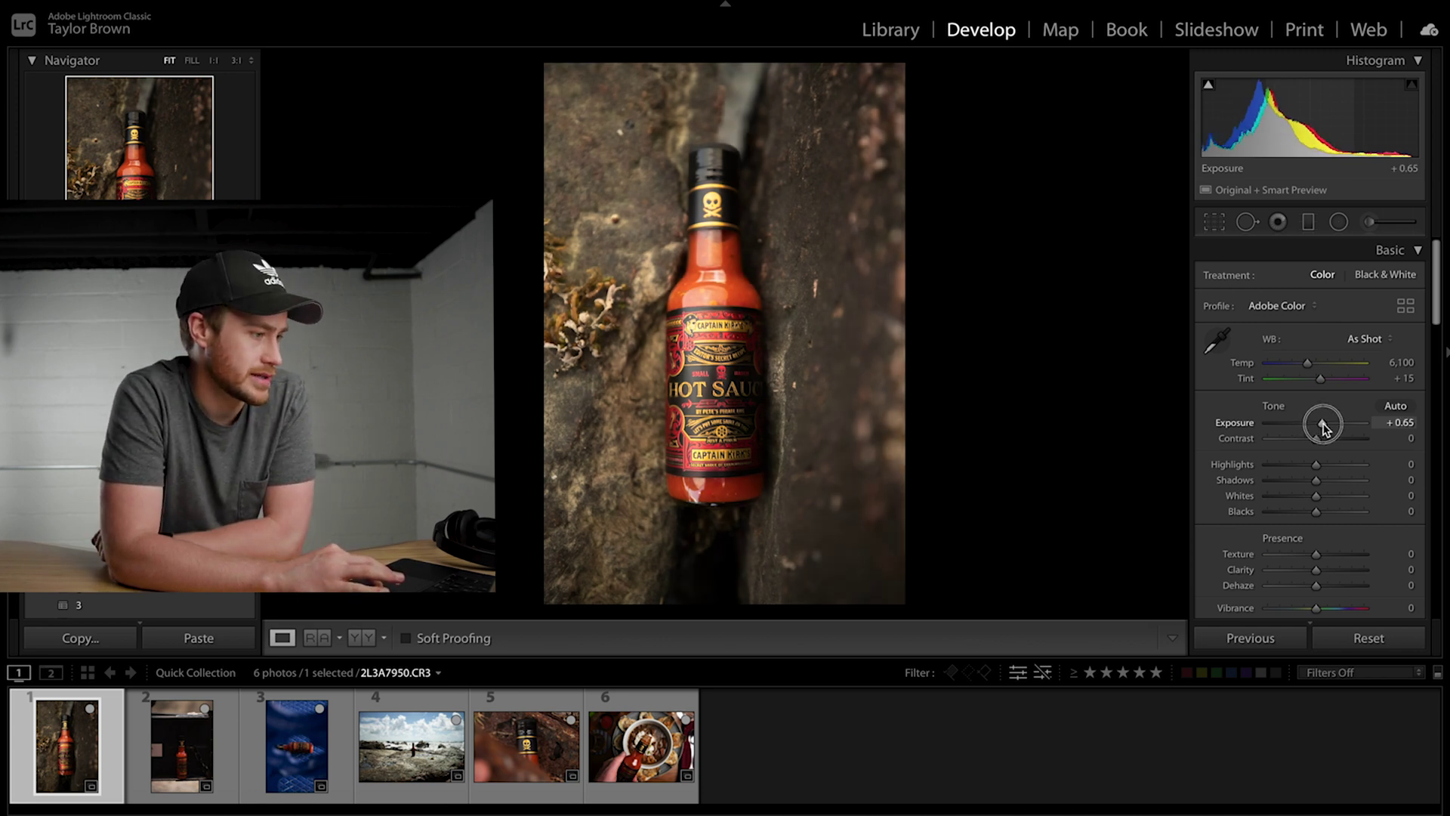
{"action": "scroll", "coordinate": [1317, 423], "scroll_direction": "up", "scroll_amount": 2}
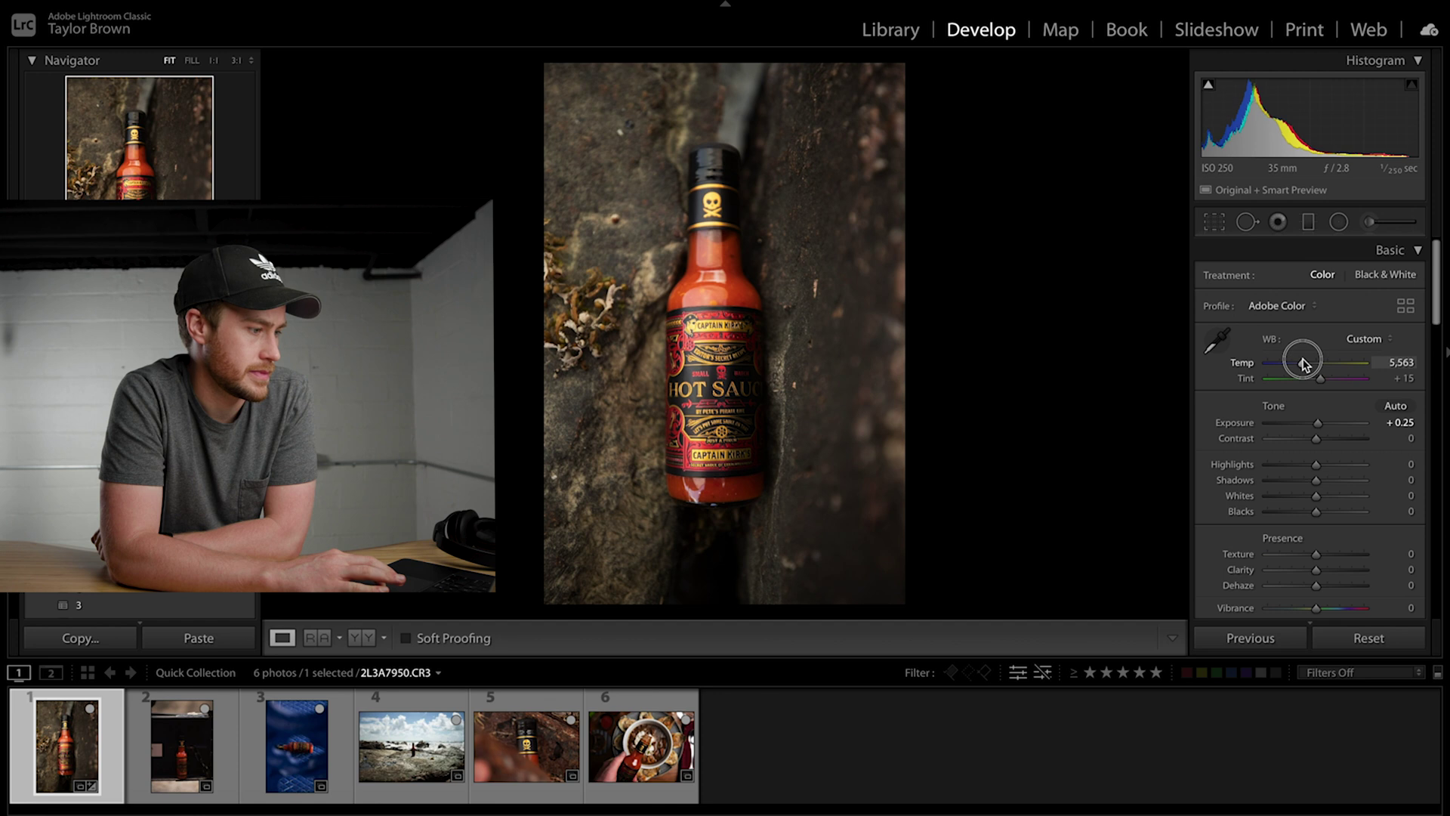
{"action": "scroll", "coordinate": [1282, 518], "scroll_direction": "down", "scroll_amount": 10}
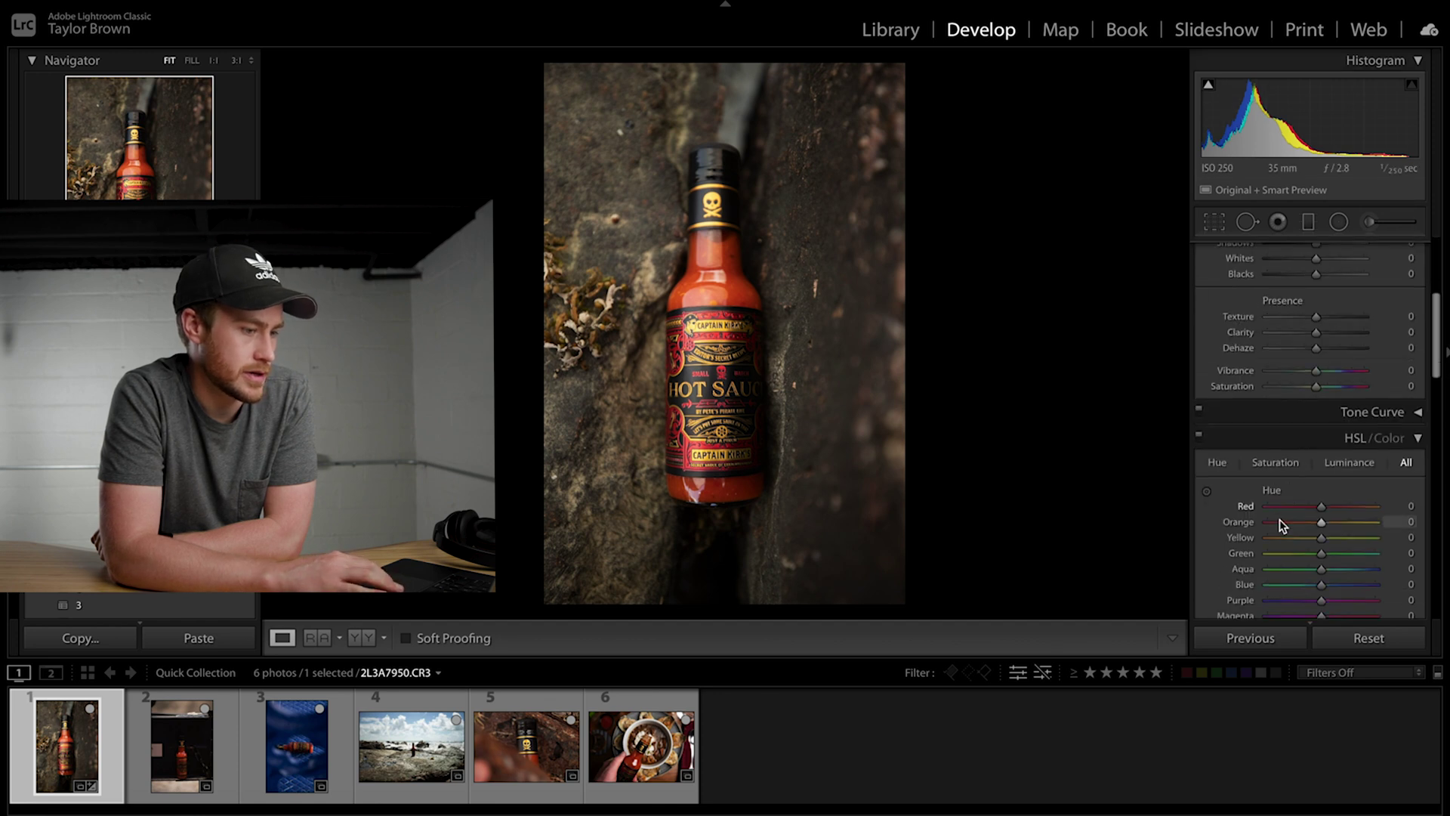
{"action": "scroll", "coordinate": [1281, 521], "scroll_direction": "down", "scroll_amount": 5}
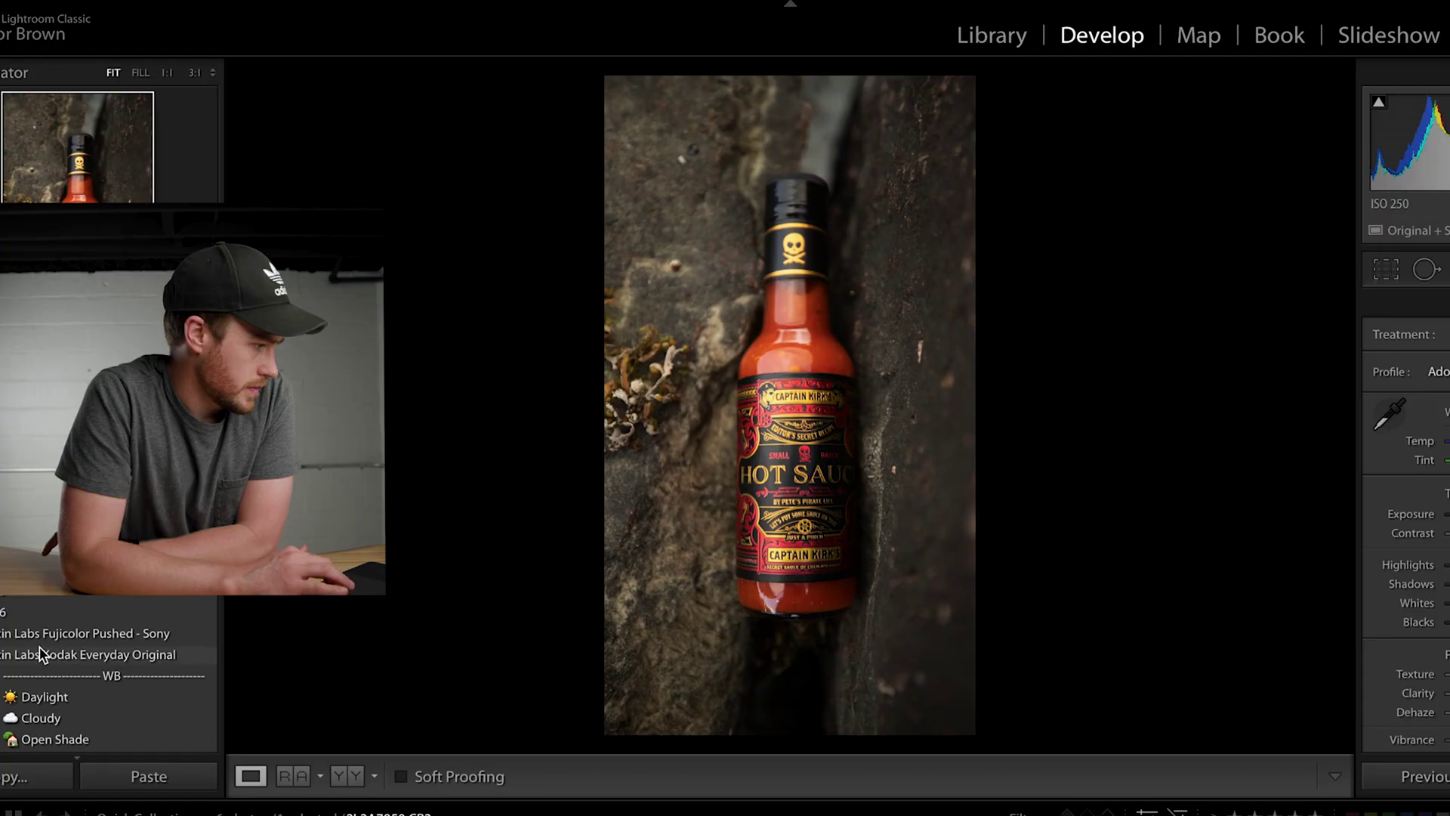
Apply the 1a. Ektar 100 film preset after trying Gold 200, and lower Blacks slightly.
{"action": "scroll", "coordinate": [45, 654], "scroll_direction": "down", "scroll_amount": 3}
{"action": "left_click", "coordinate": [64, 654]}
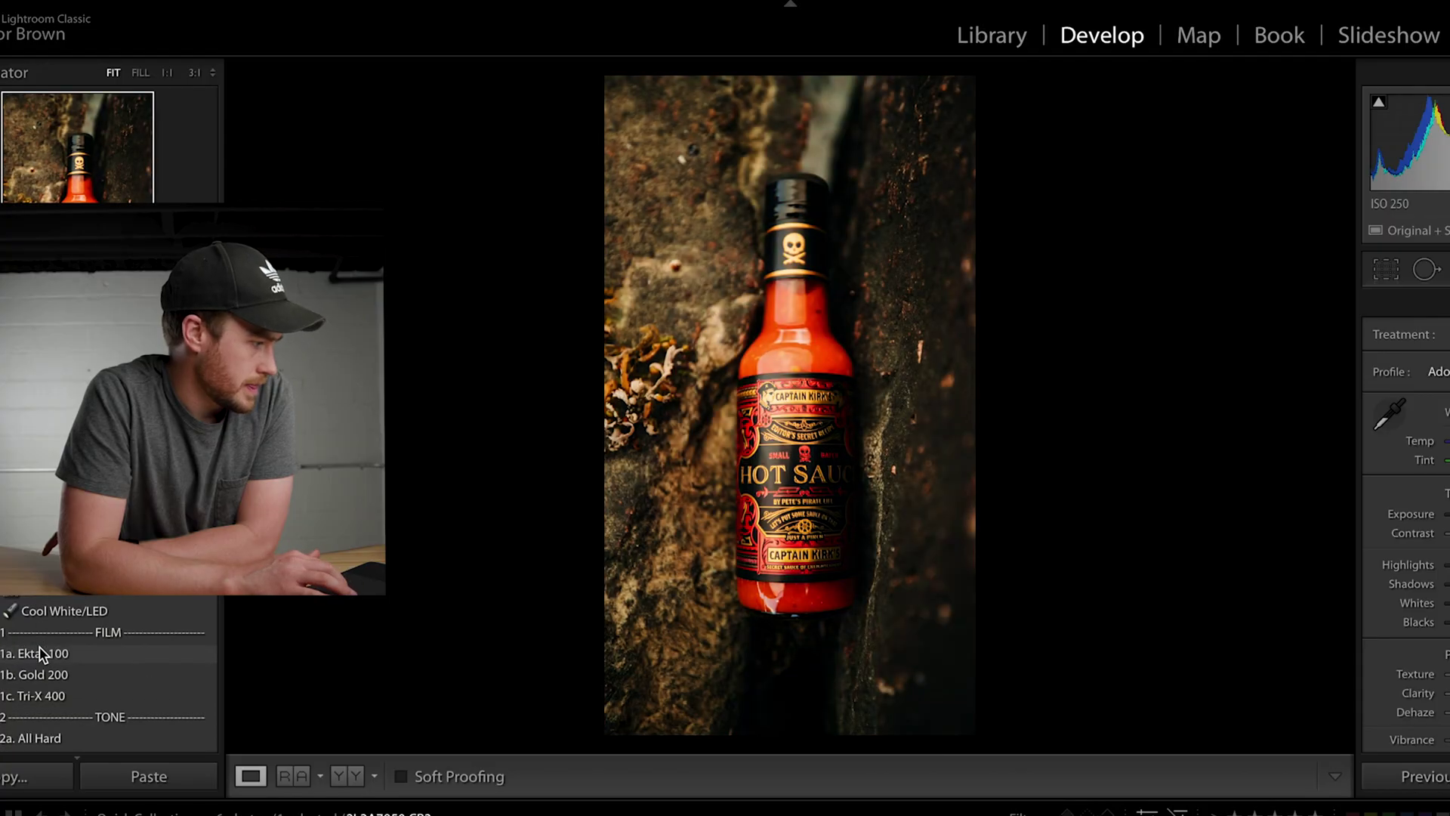
{"action": "left_click", "coordinate": [78, 674]}
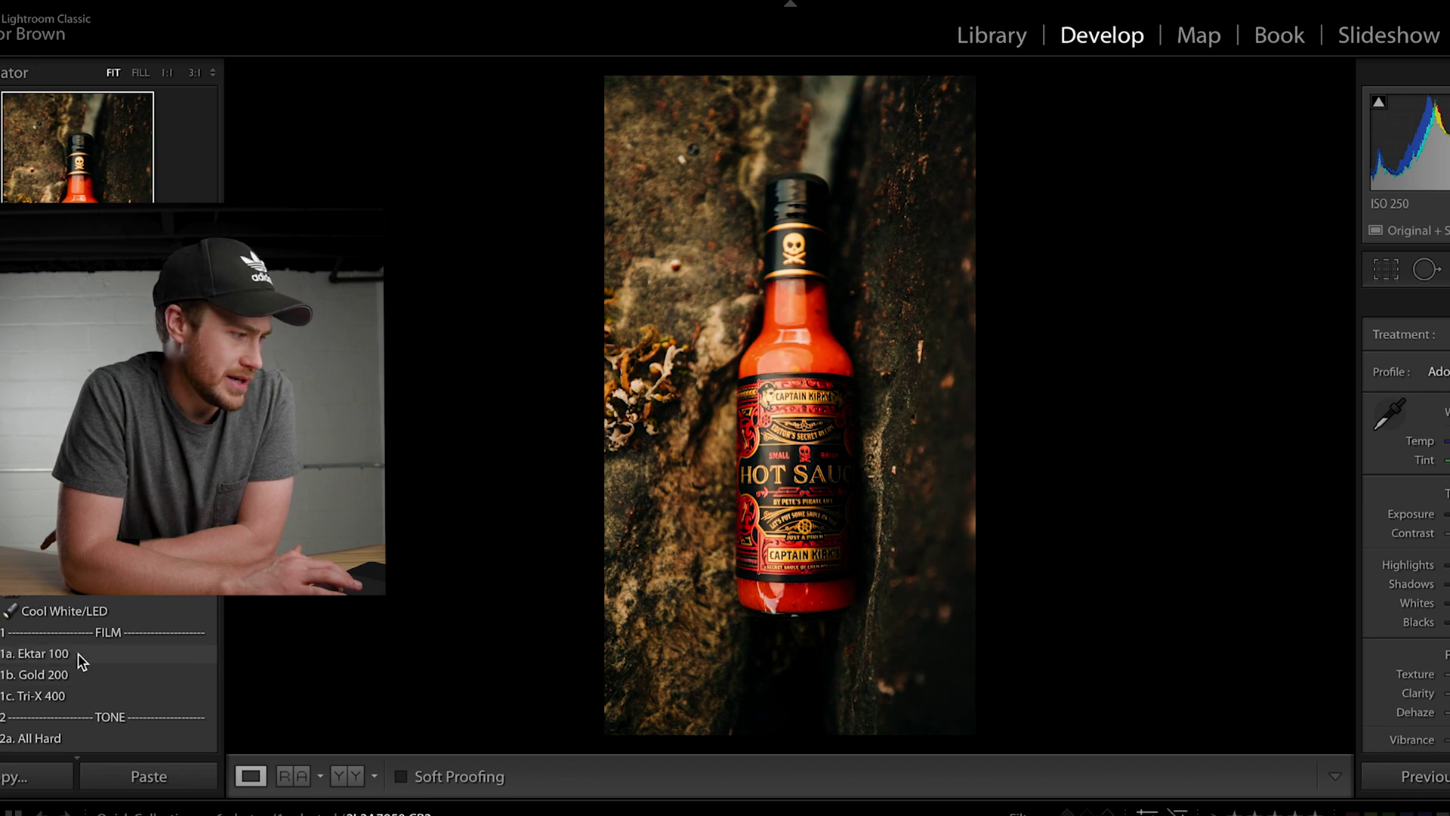
{"action": "left_click", "coordinate": [78, 654]}
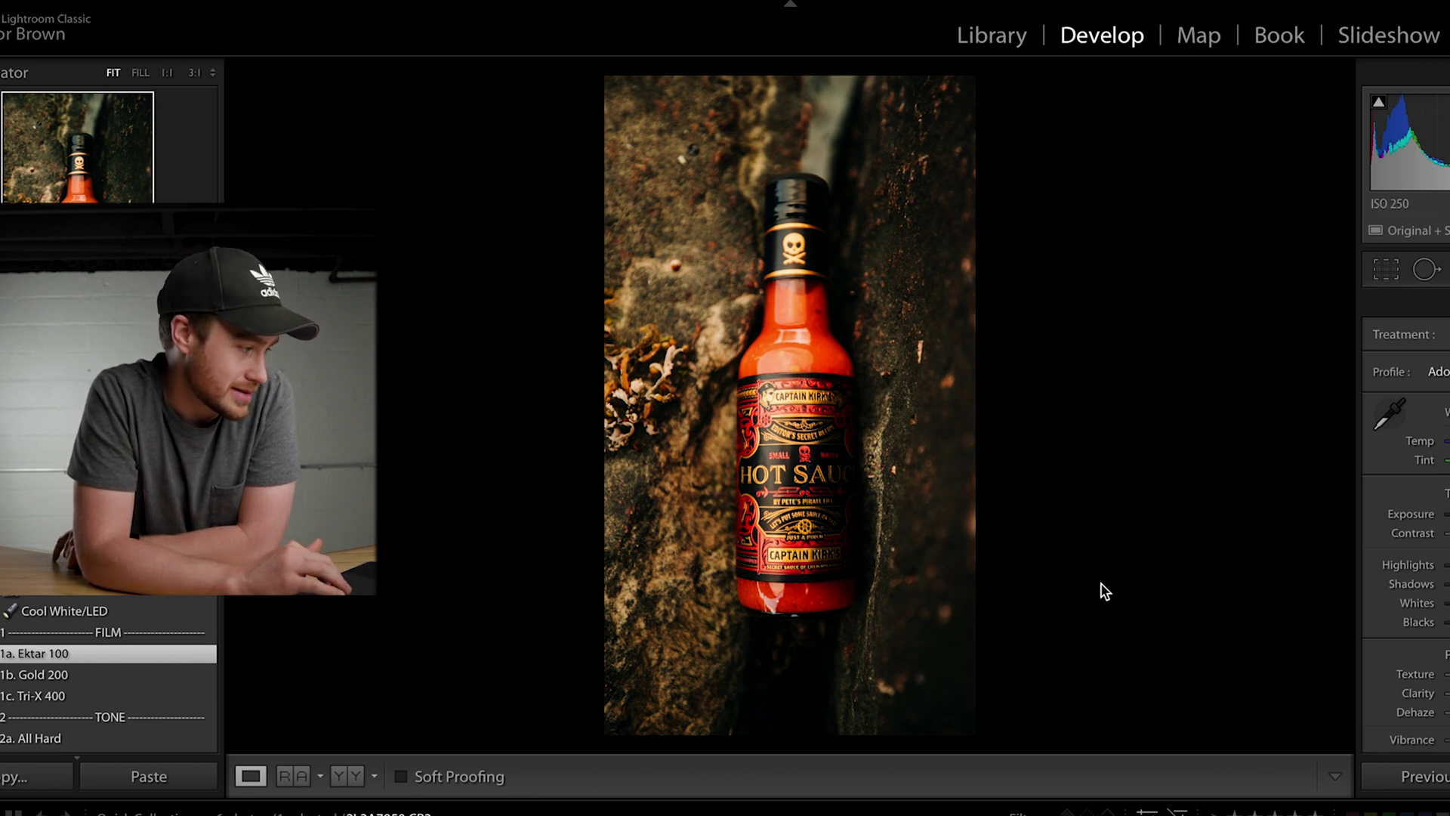
{"action": "scroll", "coordinate": [26, 666], "scroll_direction": "down", "scroll_amount": 3}
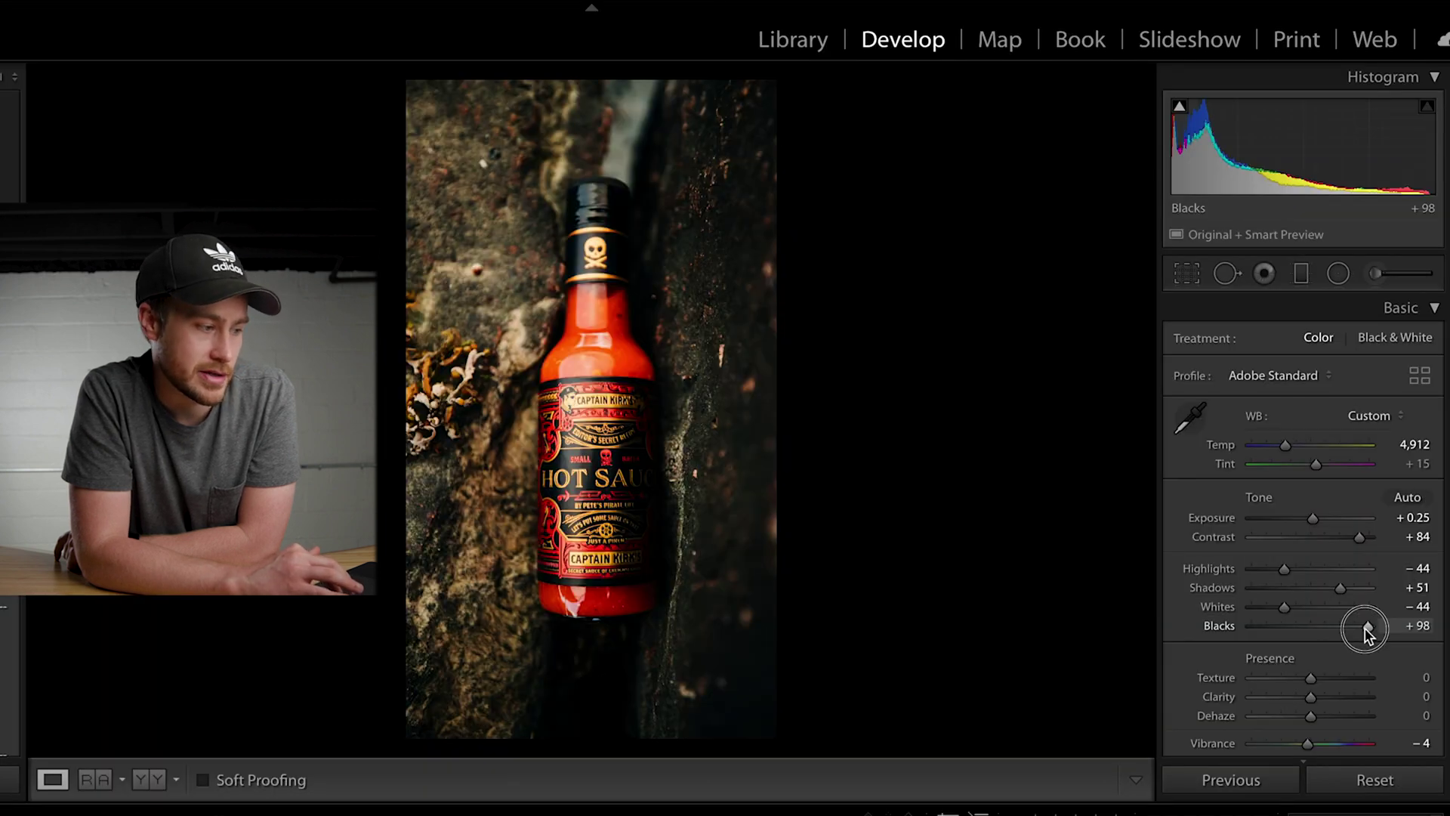
{"action": "left_click_drag", "start_coordinate": [1366, 628], "coordinate": [1352, 630]}
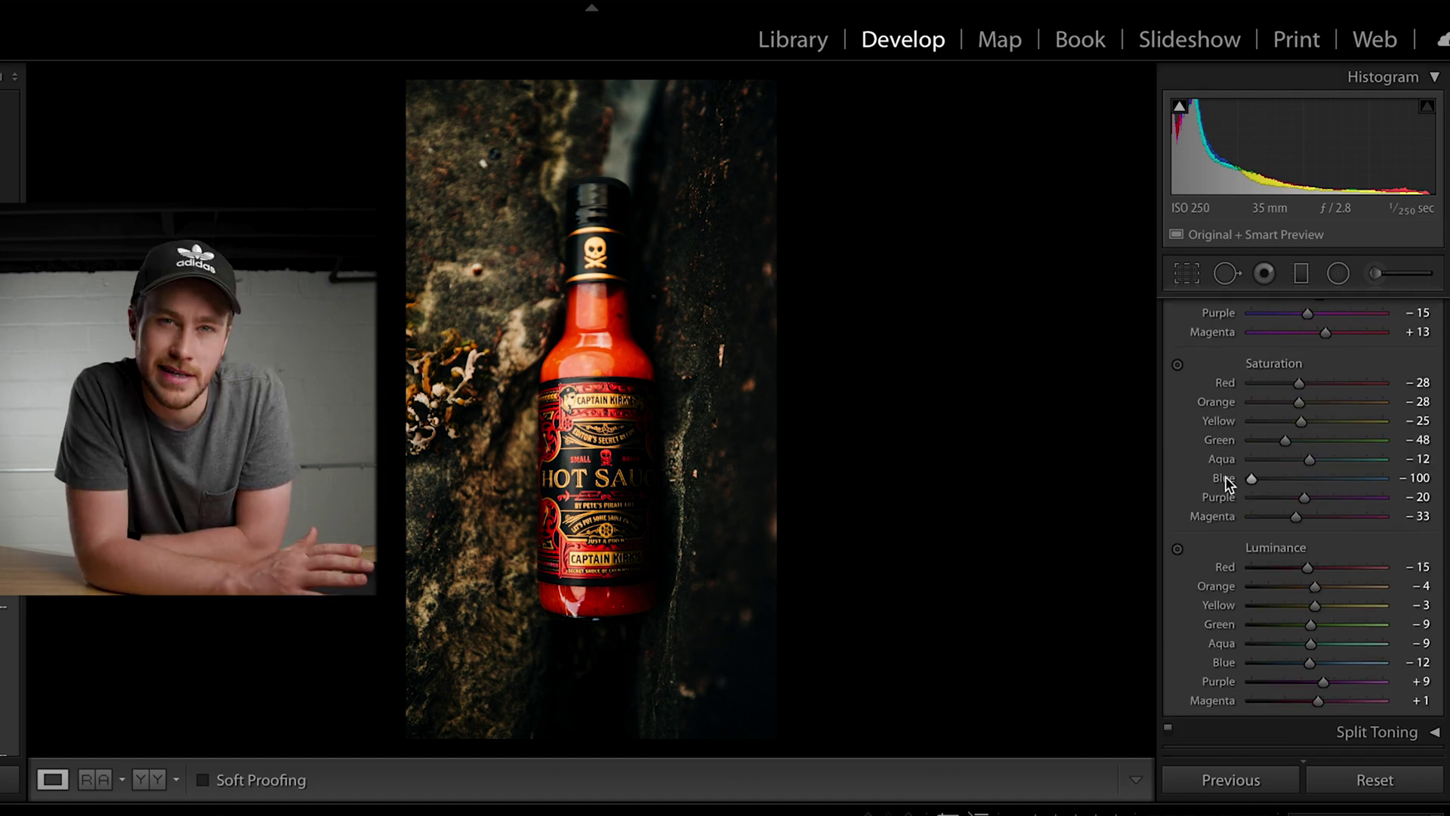
Set HSL luminance to Blue about −98, Red −4, Orange −9 and Yellow +4.
{"action": "left_click", "coordinate": [1275, 661]}
{"action": "left_click_drag", "start_coordinate": [1275, 662], "coordinate": [1234, 664]}
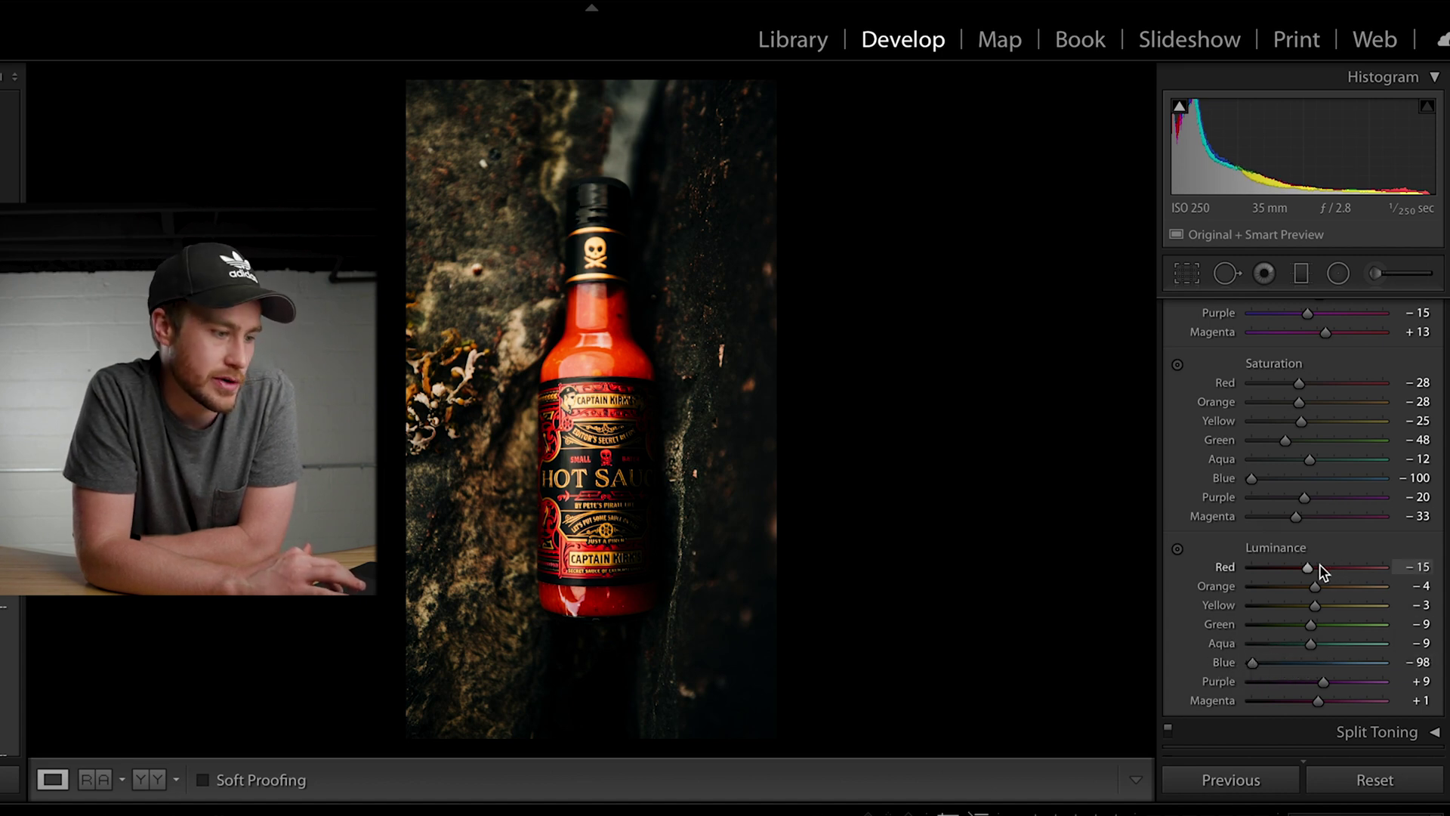
{"action": "left_click_drag", "start_coordinate": [1324, 572], "coordinate": [1311, 563]}
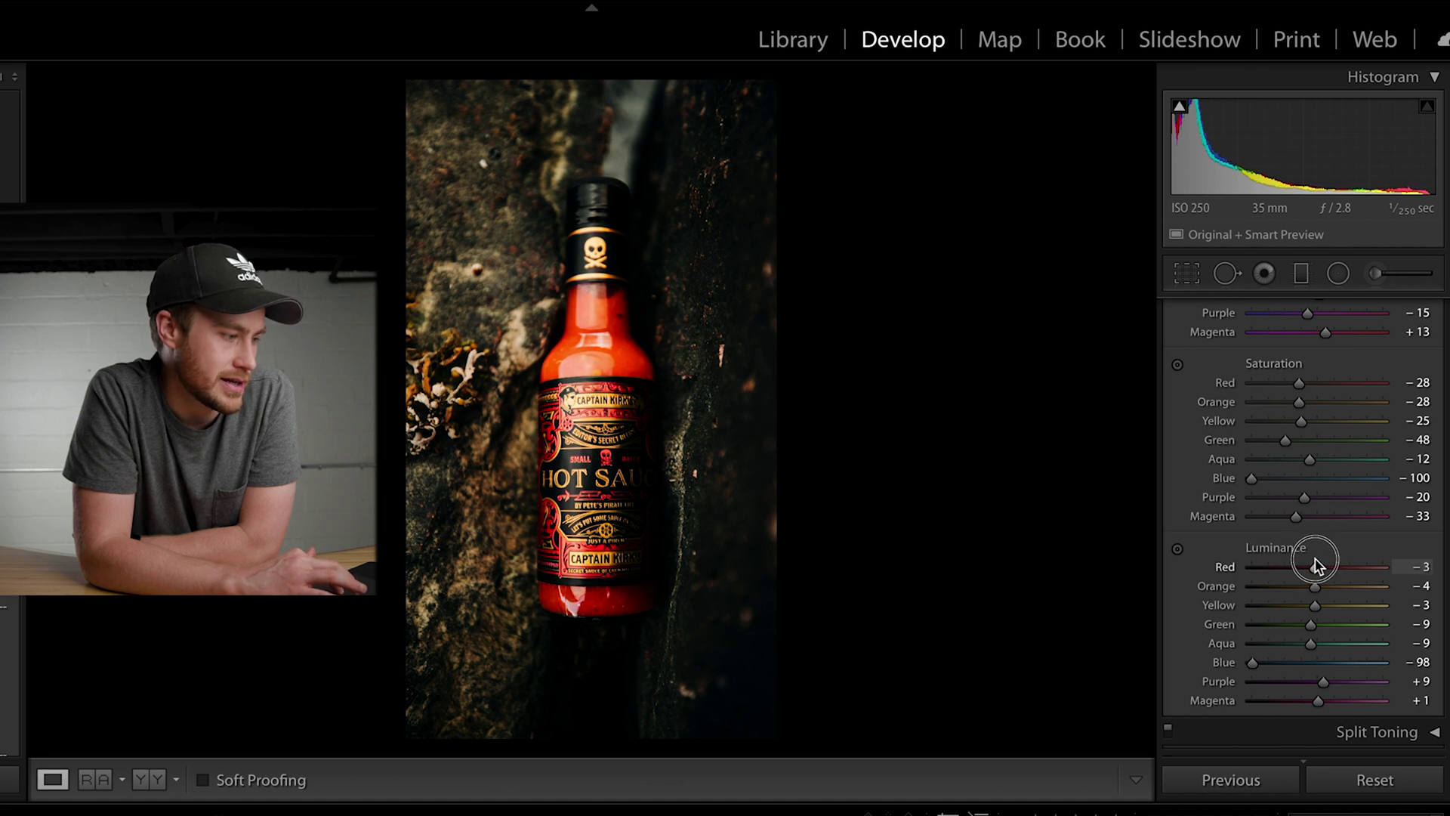
{"action": "left_click_drag", "start_coordinate": [1328, 581], "coordinate": [1310, 580]}
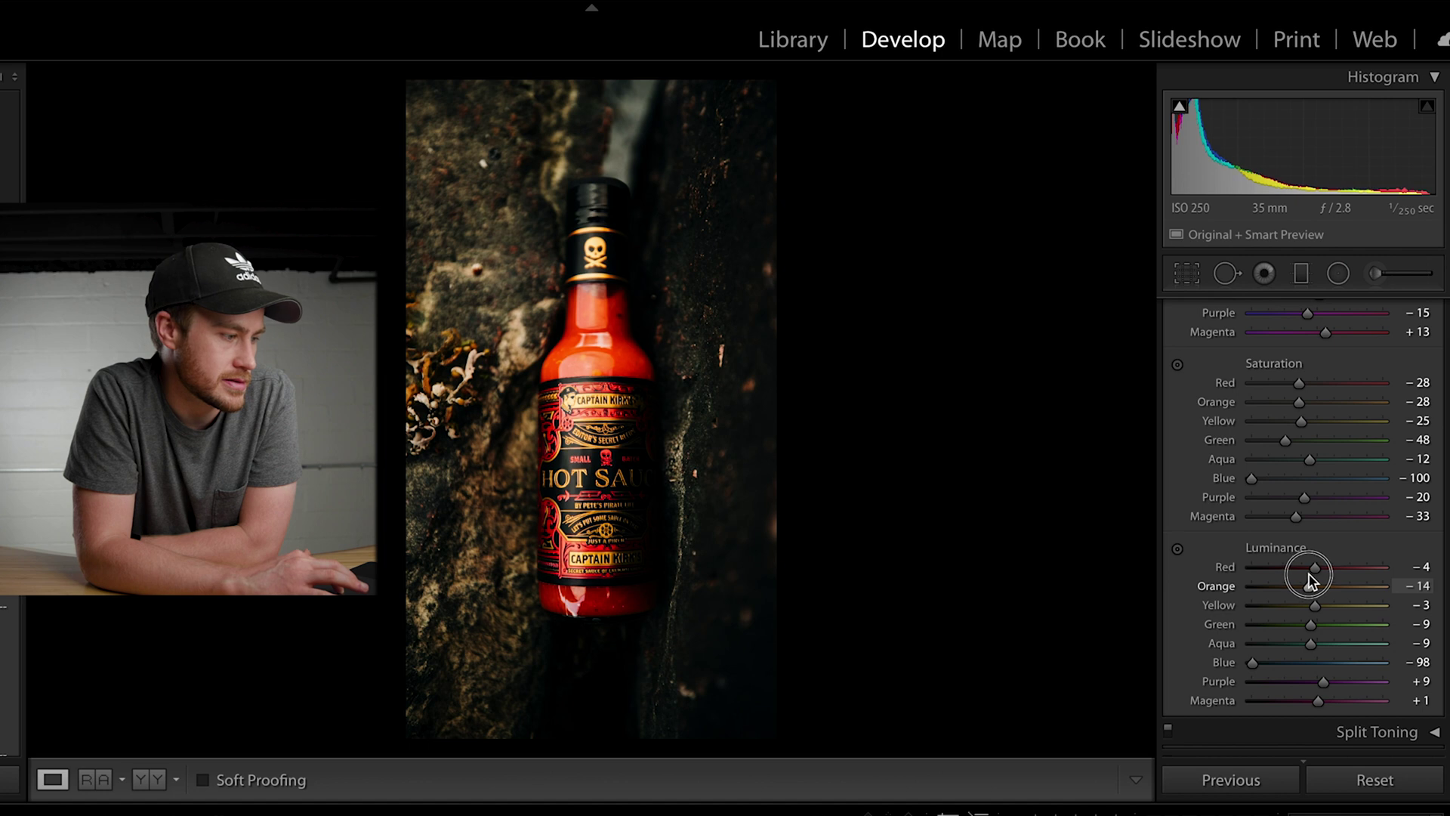
{"action": "mouse_move", "coordinate": [1329, 604]}
{"action": "left_mouse_down"}
{"action": "mouse_move", "coordinate": [1357, 604]}
{"action": "mouse_move", "coordinate": [1323, 608]}
{"action": "left_mouse_up"}
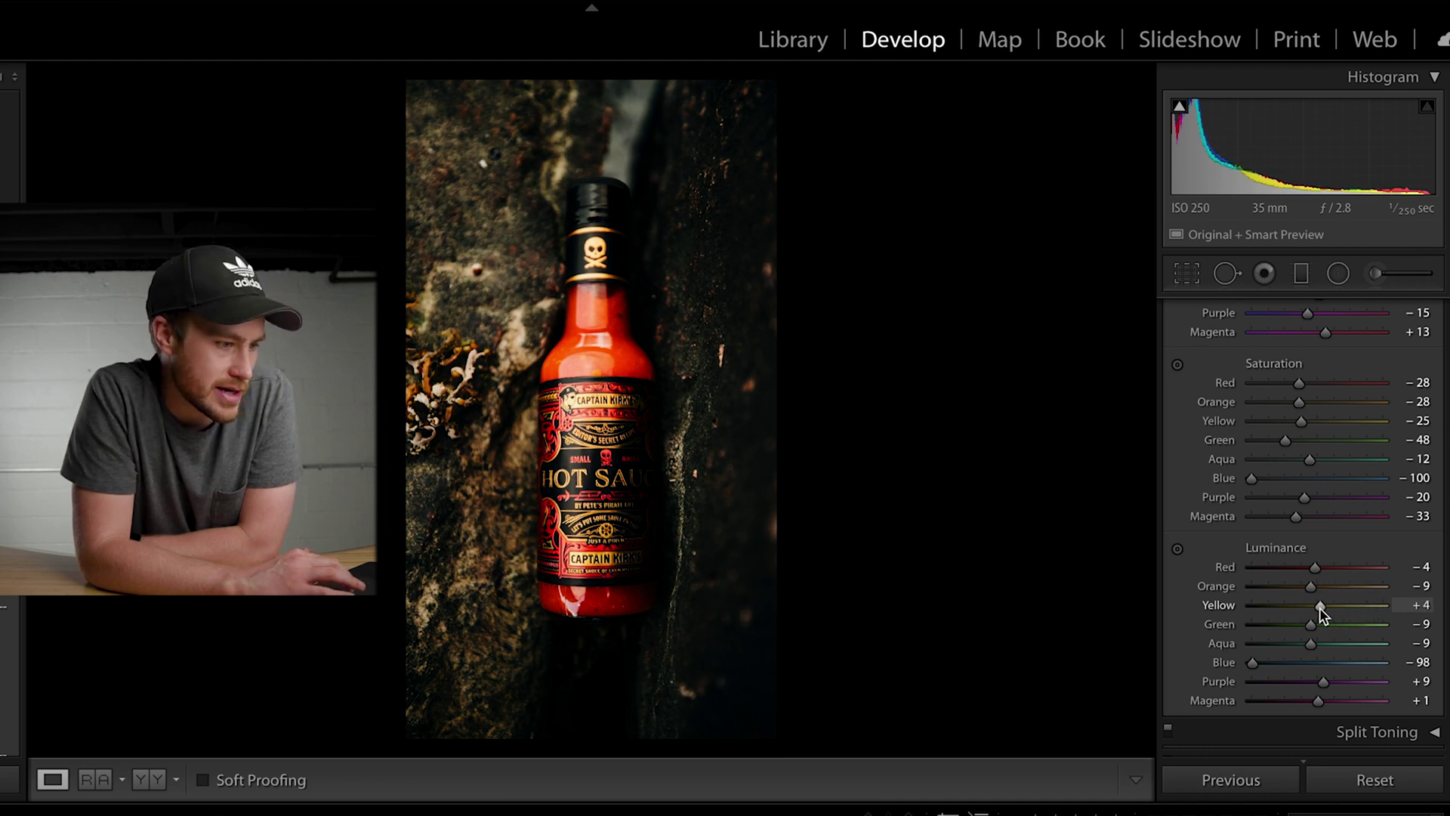
{"action": "scroll", "coordinate": [1296, 529], "scroll_direction": "down", "scroll_amount": 3}
{"action": "scroll", "coordinate": [1329, 596], "scroll_direction": "up", "scroll_amount": 5}
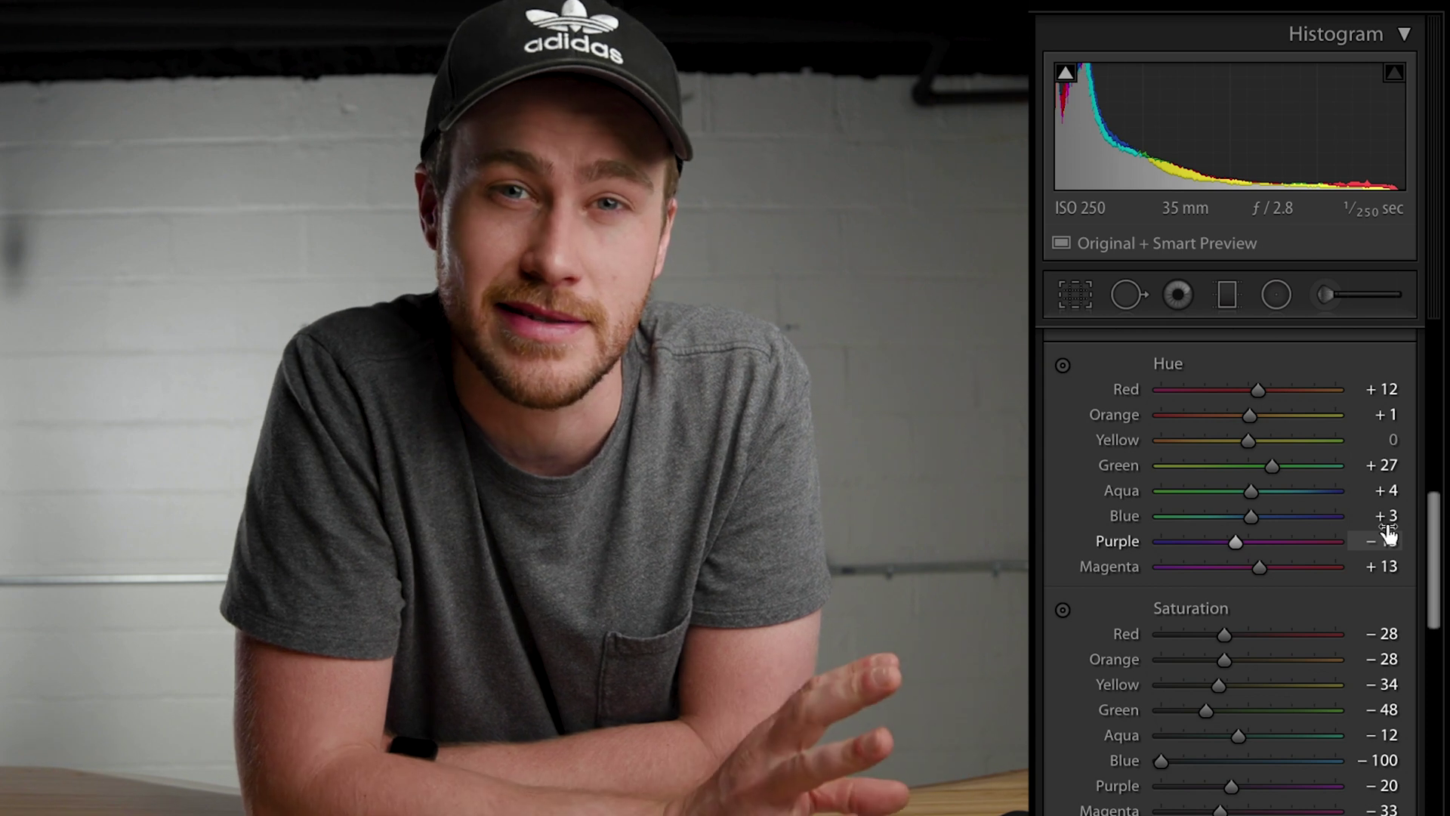
Raise the Effects Grain Amount to 76.
{"action": "scroll", "coordinate": [1388, 534], "scroll_direction": "down", "scroll_amount": 10}
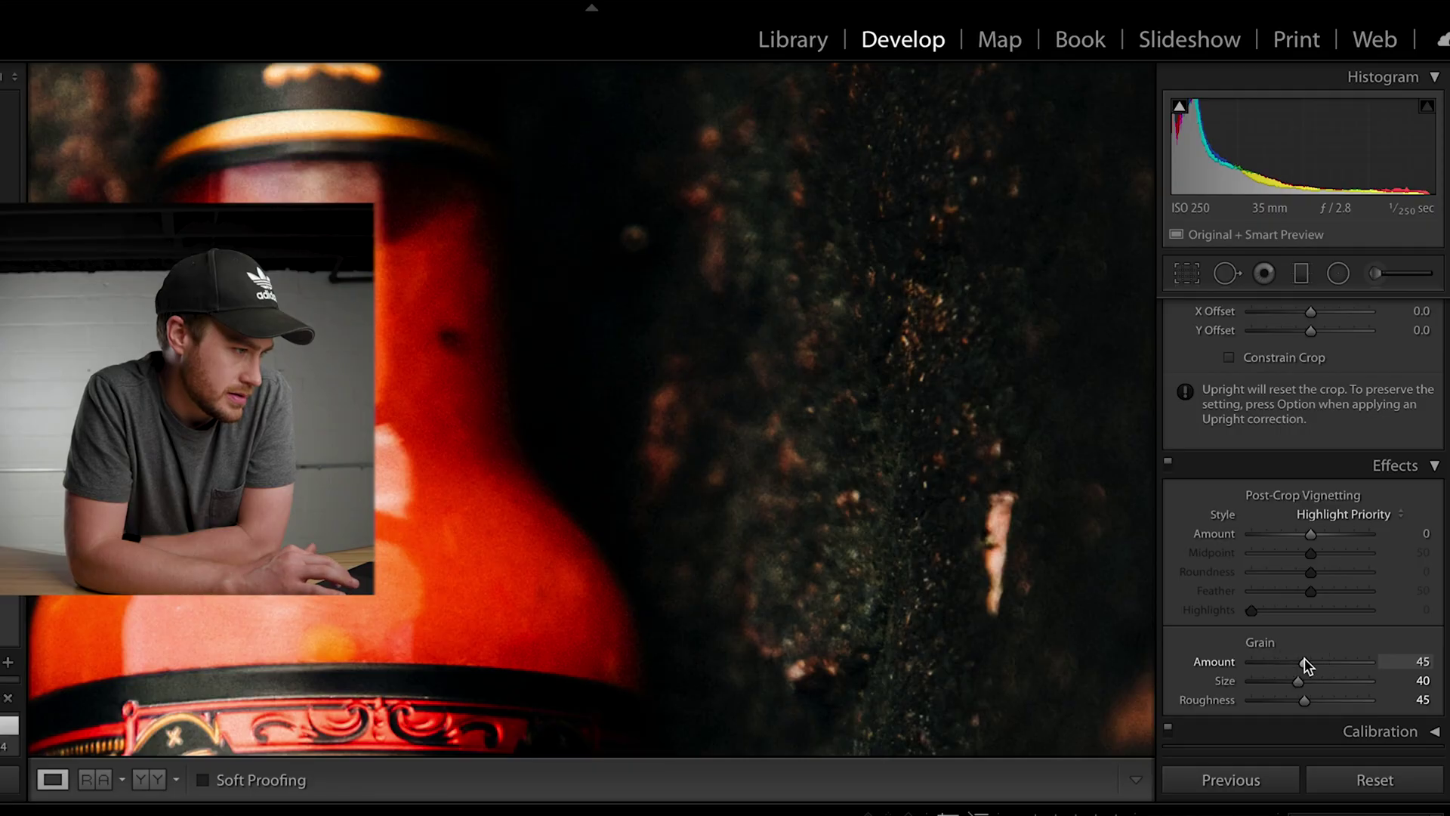
{"action": "left_click", "coordinate": [1350, 655]}
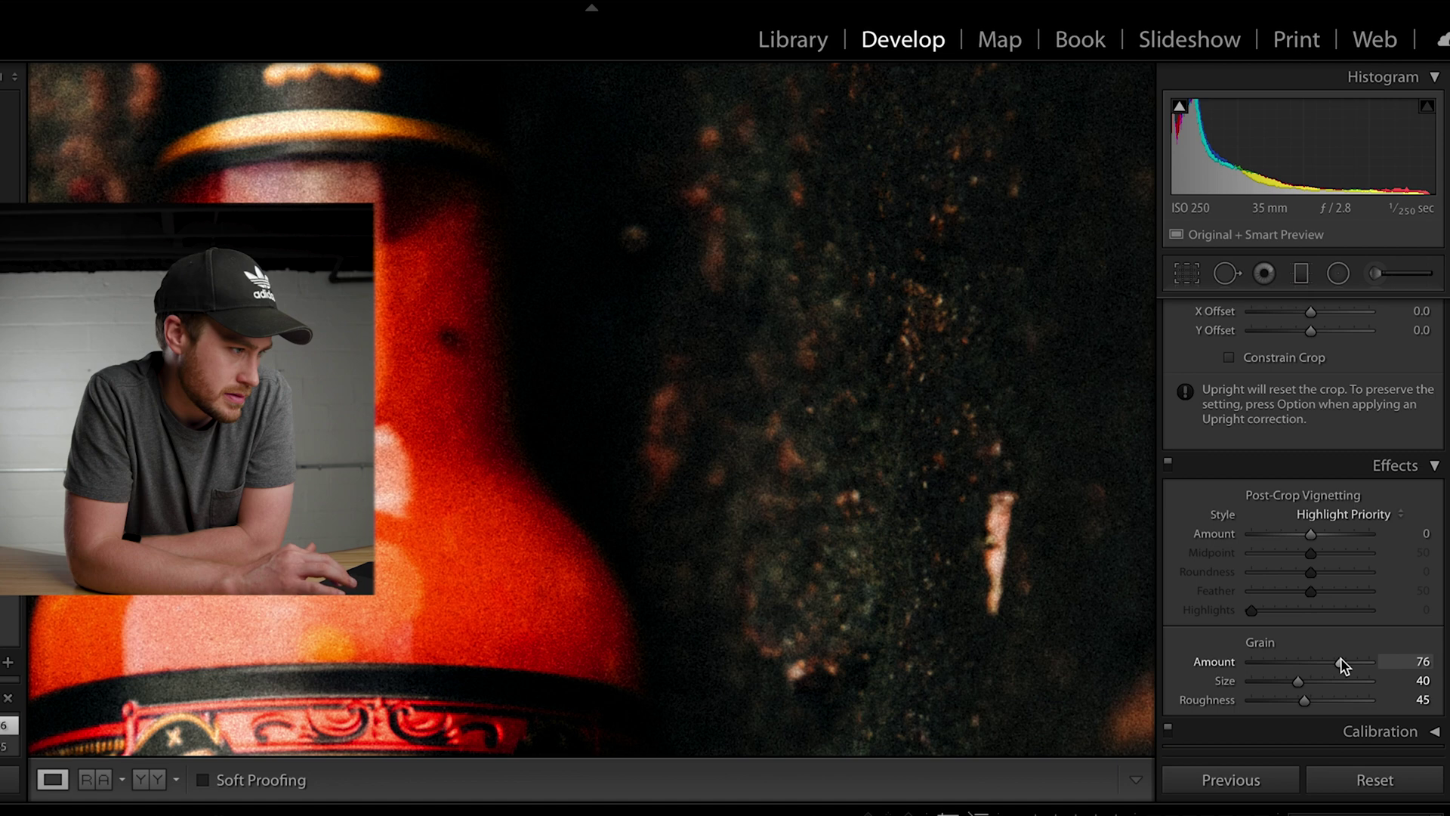
{"action": "left_click", "coordinate": [1339, 660]}
{"action": "left_click", "coordinate": [826, 327]}
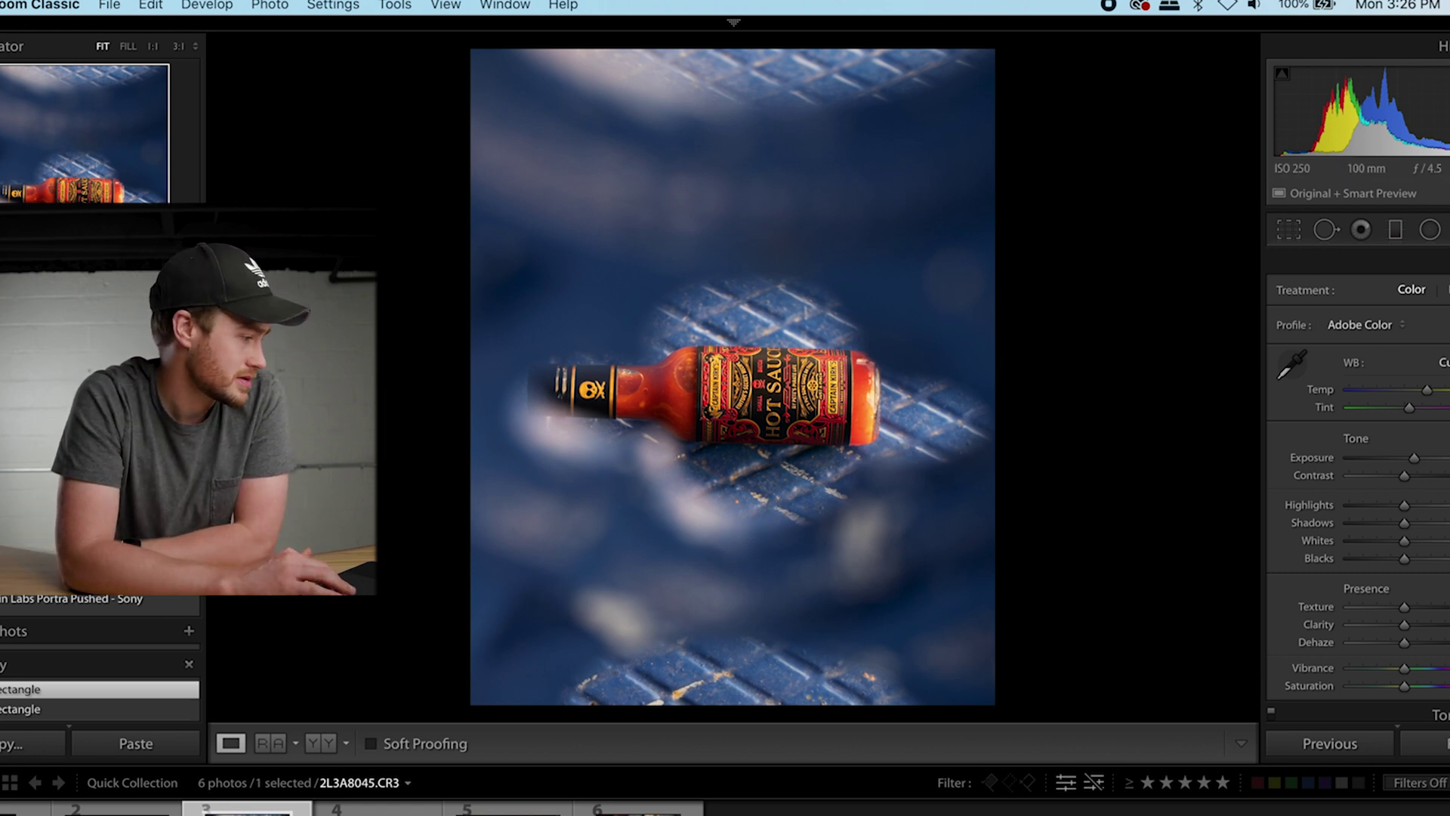
Apply a teal preset to the blue-background photo and shift its blues toward teal.
{"action": "scroll", "coordinate": [98, 657], "scroll_direction": "up", "scroll_amount": 3}
{"action": "left_click", "coordinate": [91, 583]}
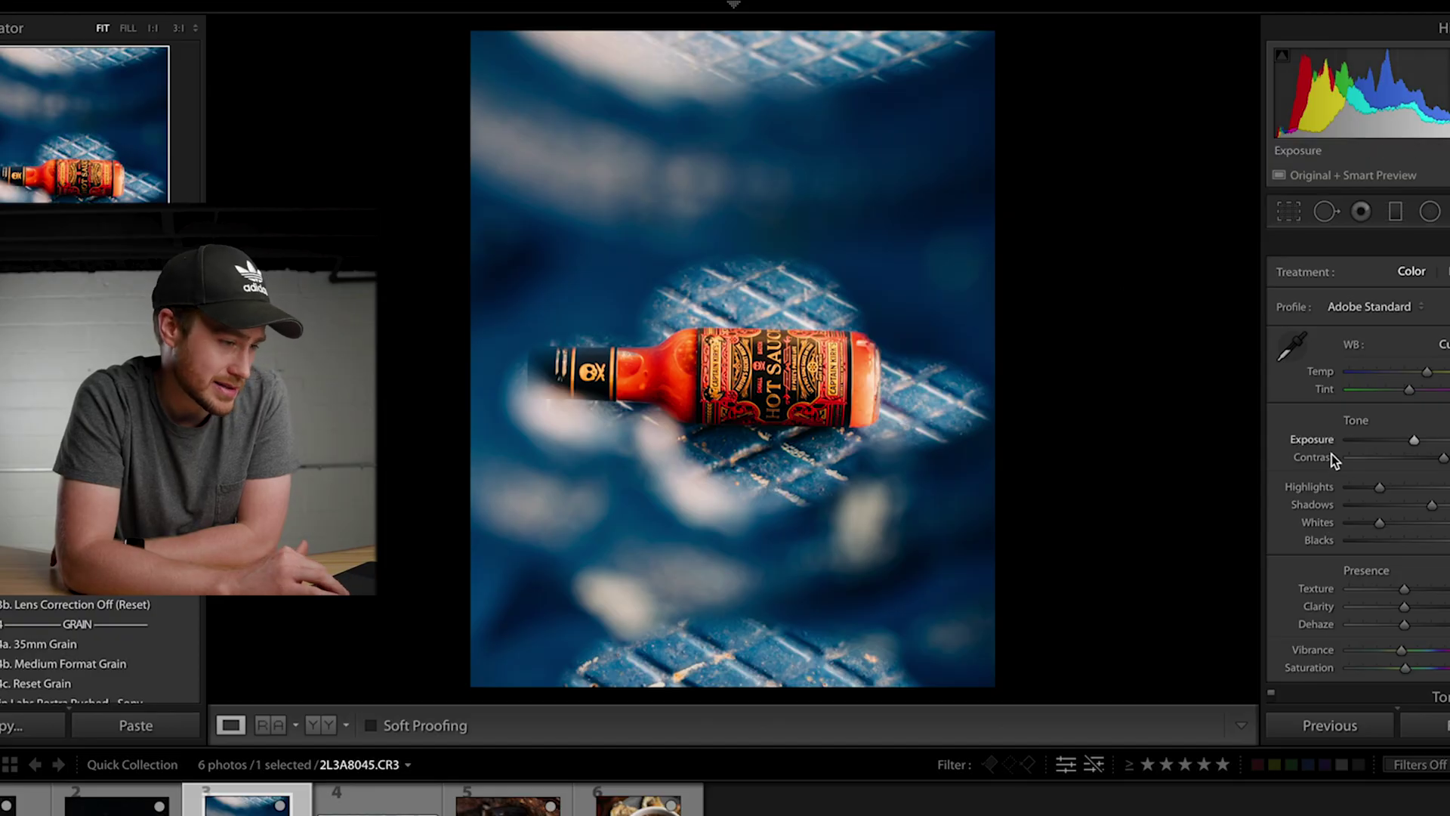
{"action": "scroll", "coordinate": [1330, 456], "scroll_direction": "down", "scroll_amount": 10}
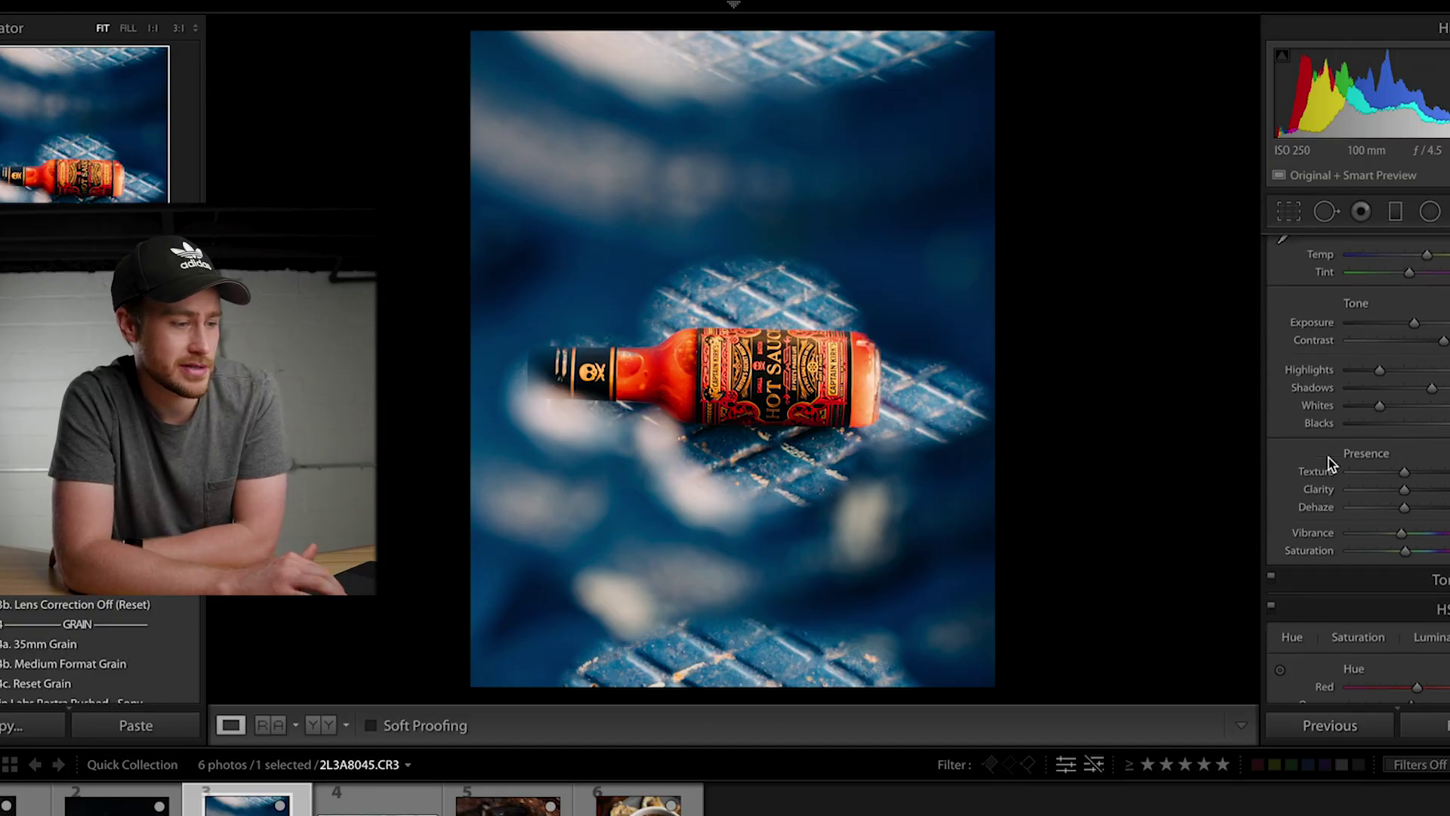
{"action": "scroll", "coordinate": [1333, 463], "scroll_direction": "down", "scroll_amount": 5}
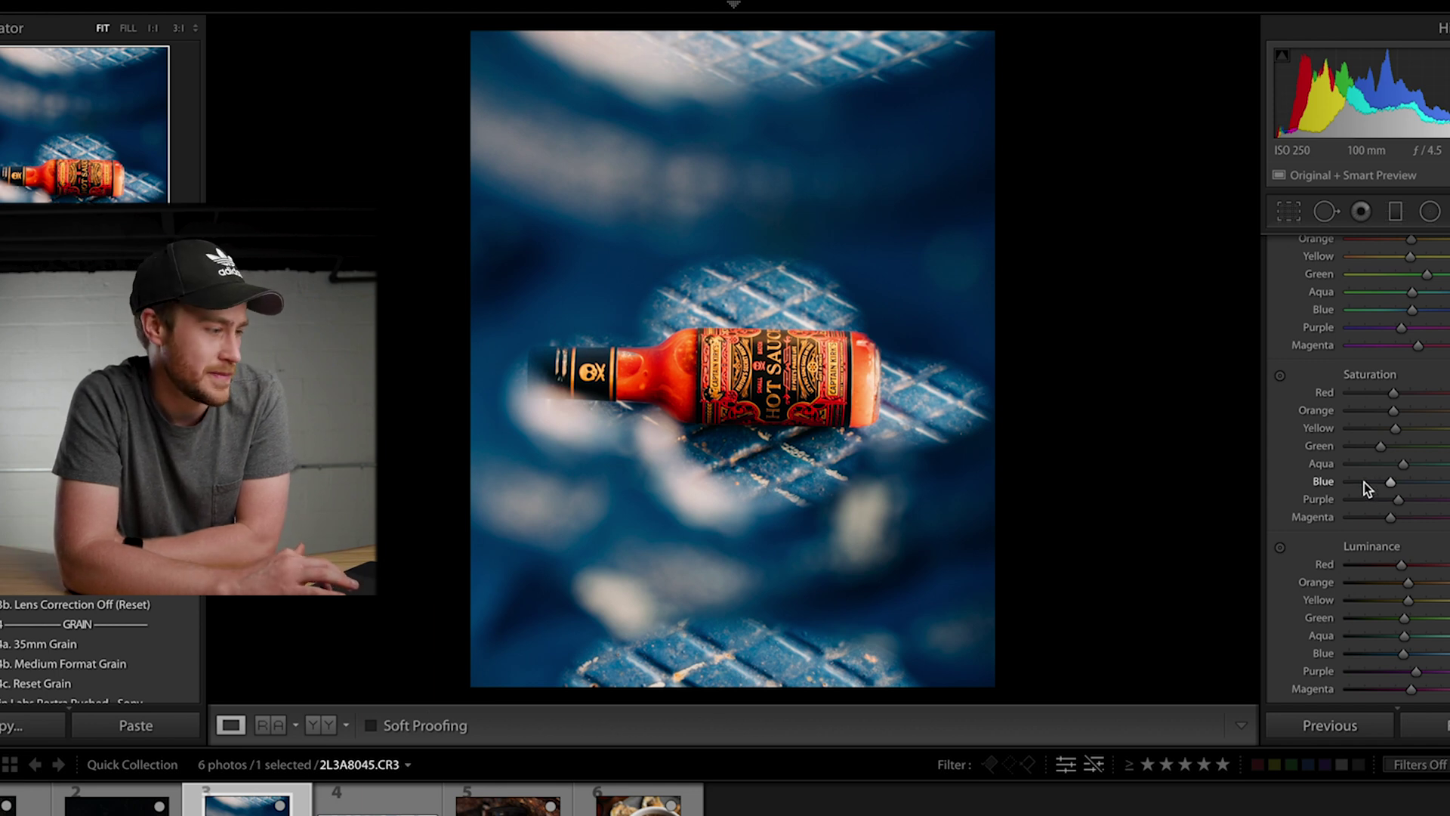
{"action": "mouse_move", "coordinate": [1364, 482]}
{"action": "left_mouse_down"}
{"action": "mouse_move", "coordinate": [1434, 481]}
{"action": "mouse_move", "coordinate": [1354, 477]}
{"action": "mouse_move", "coordinate": [1375, 483]}
{"action": "left_mouse_up"}
{"action": "left_click_drag", "start_coordinate": [1412, 309], "coordinate": [1399, 311]}
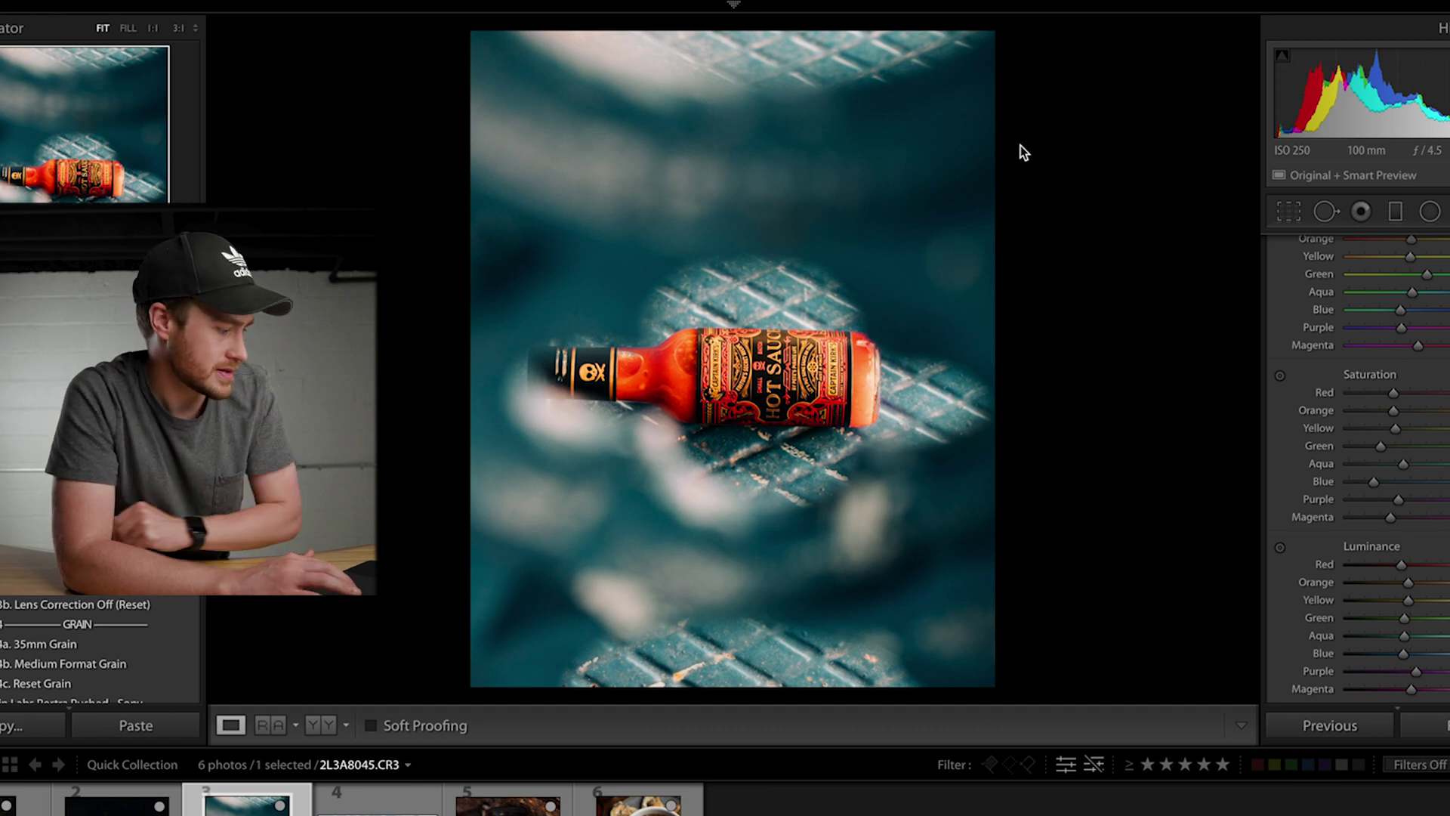
Refine the blue hue, desaturate the teal background and darken blue-teal luminance.
{"action": "key", "text": "F5"}
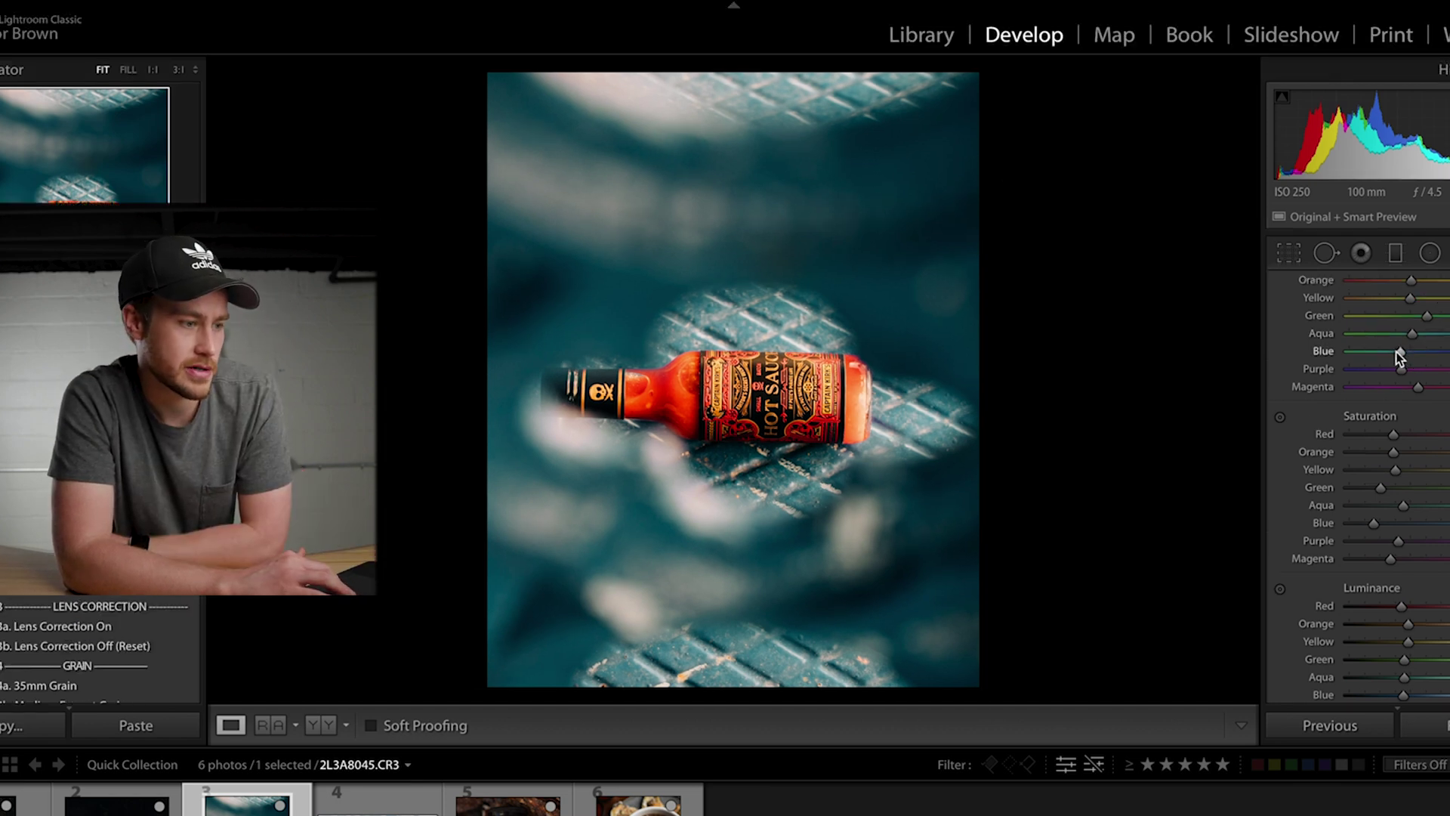
{"action": "scroll", "coordinate": [1397, 352], "scroll_direction": "up", "scroll_amount": 2}
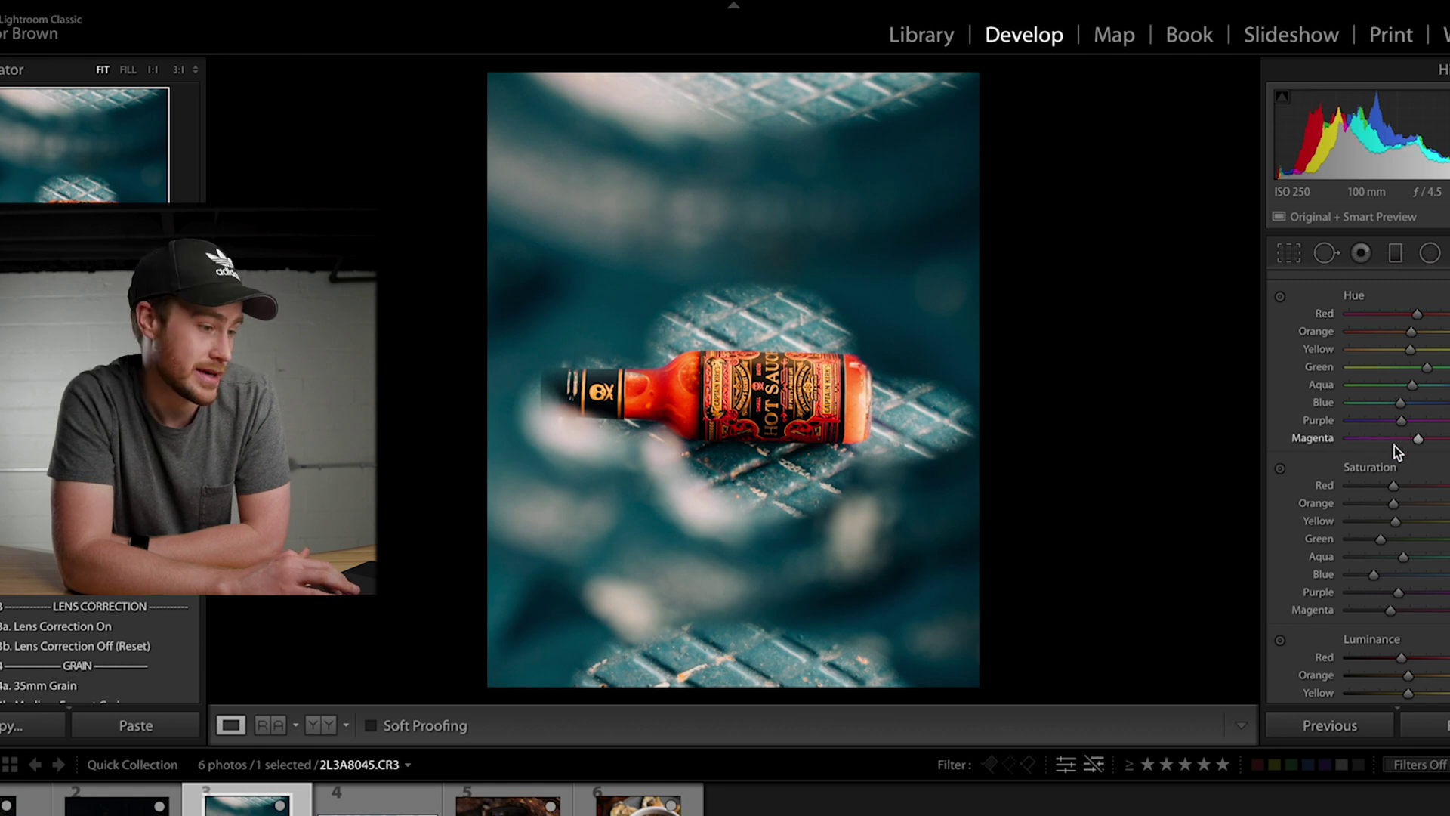
{"action": "mouse_move", "coordinate": [1397, 404]}
{"action": "left_mouse_down"}
{"action": "mouse_move", "coordinate": [1375, 404]}
{"action": "mouse_move", "coordinate": [1446, 404]}
{"action": "mouse_move", "coordinate": [1390, 410]}
{"action": "left_mouse_up"}
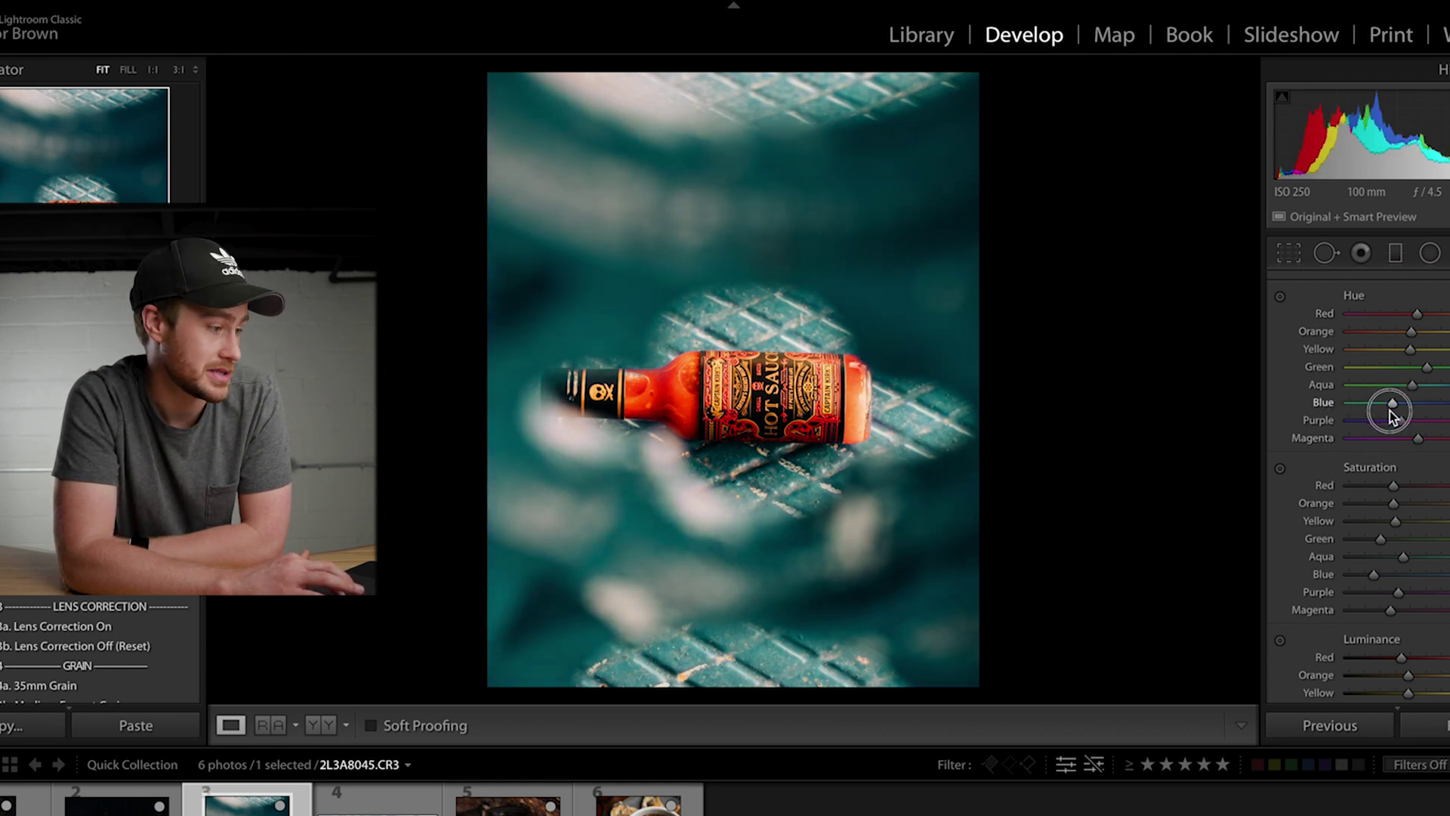
{"action": "left_click_drag", "start_coordinate": [1389, 408], "coordinate": [1388, 405]}
{"action": "left_click_drag", "start_coordinate": [1358, 576], "coordinate": [1364, 575]}
{"action": "scroll", "coordinate": [1365, 574], "scroll_direction": "down", "scroll_amount": 3}
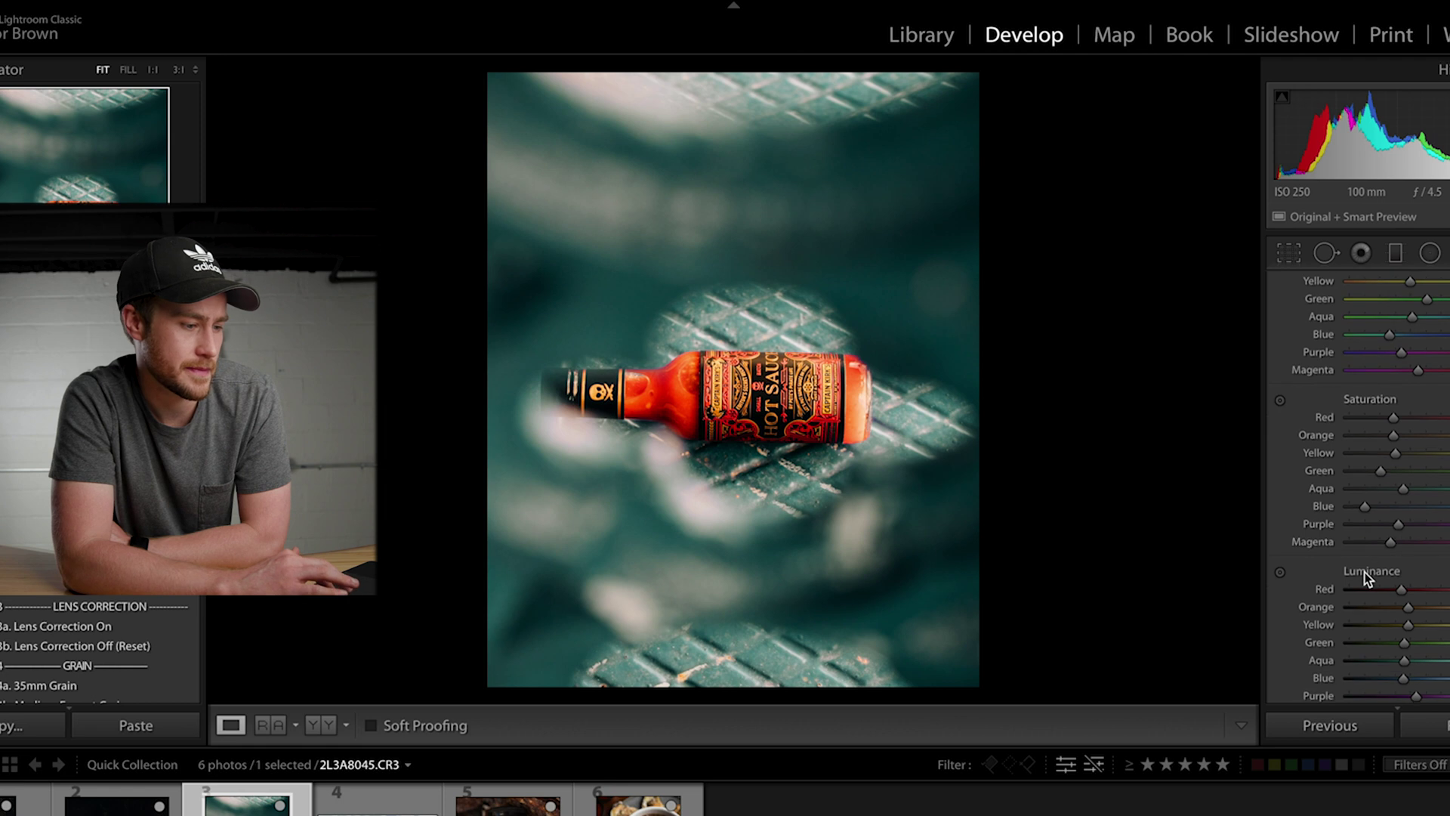
{"action": "left_click_drag", "start_coordinate": [1394, 677], "coordinate": [1392, 676]}
Lower Exposure slightly and adjust Contrast for a moodier look.
{"action": "scroll", "coordinate": [1392, 676], "scroll_direction": "up", "scroll_amount": 15}
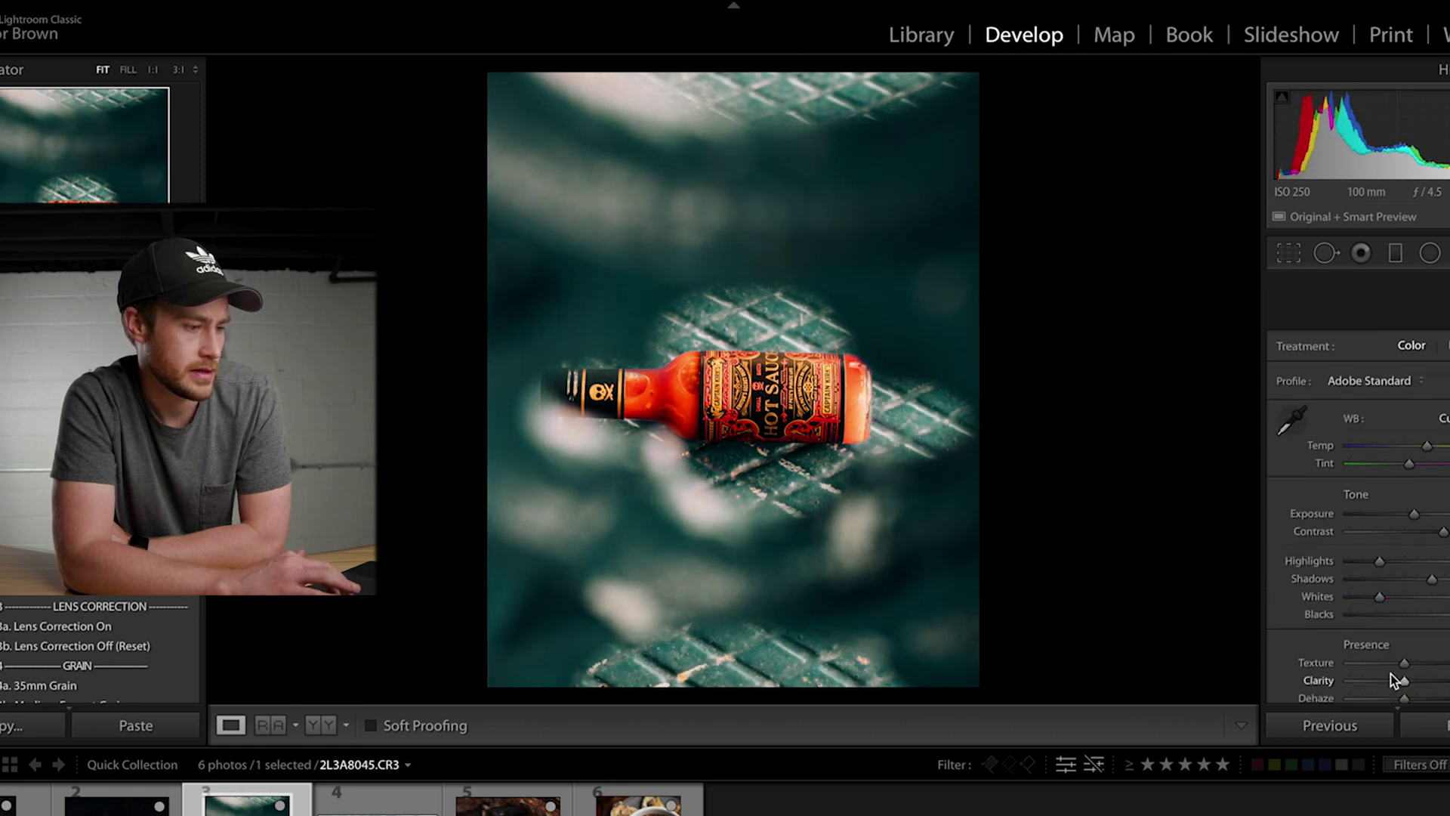
{"action": "left_click_drag", "start_coordinate": [1415, 487], "coordinate": [1409, 482]}
{"action": "left_click", "coordinate": [1443, 498]}
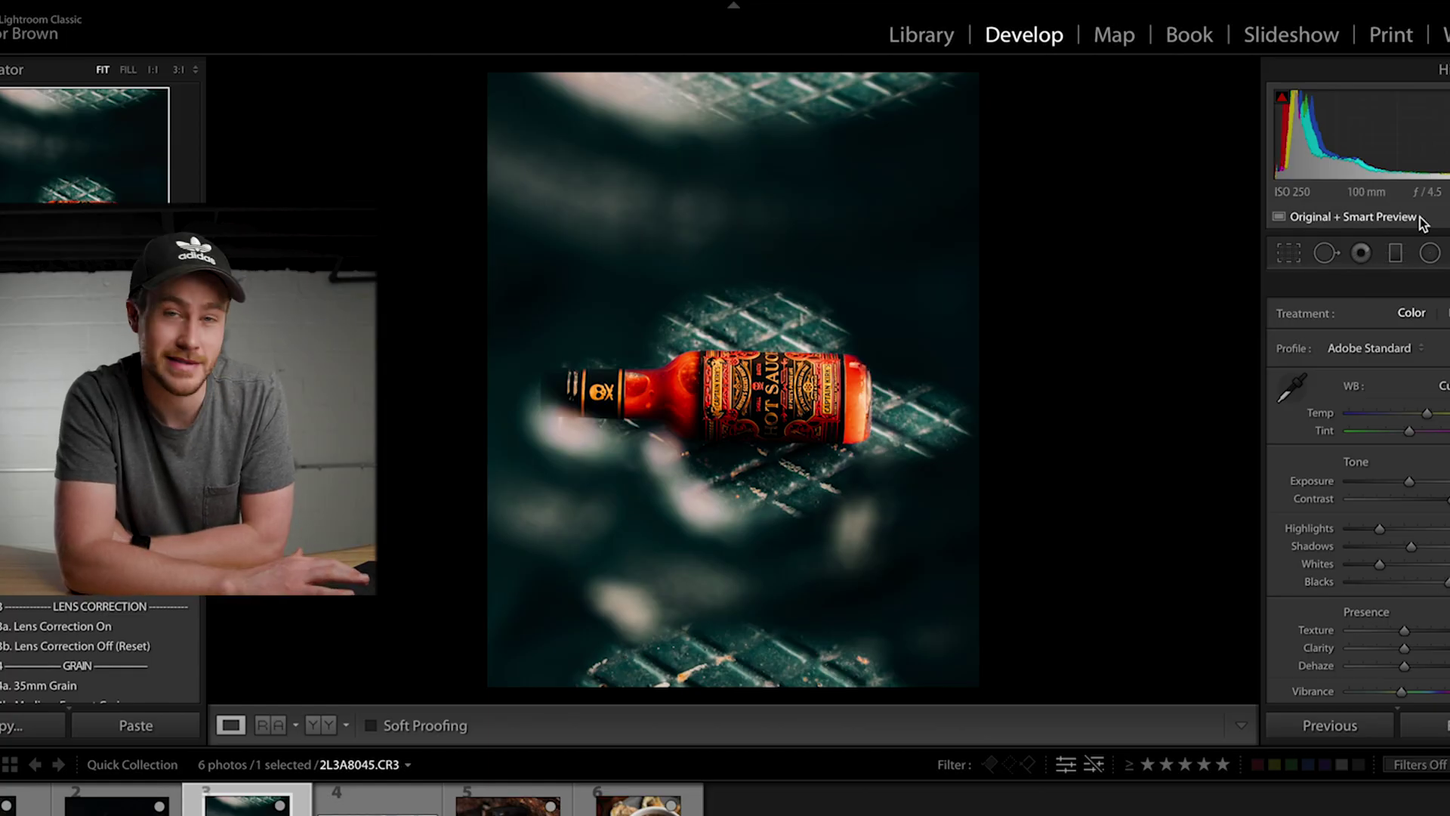
Shift the photo slightly right within the 4x5 crop, apply it, and compare with the original.
{"action": "left_click", "coordinate": [1289, 252]}
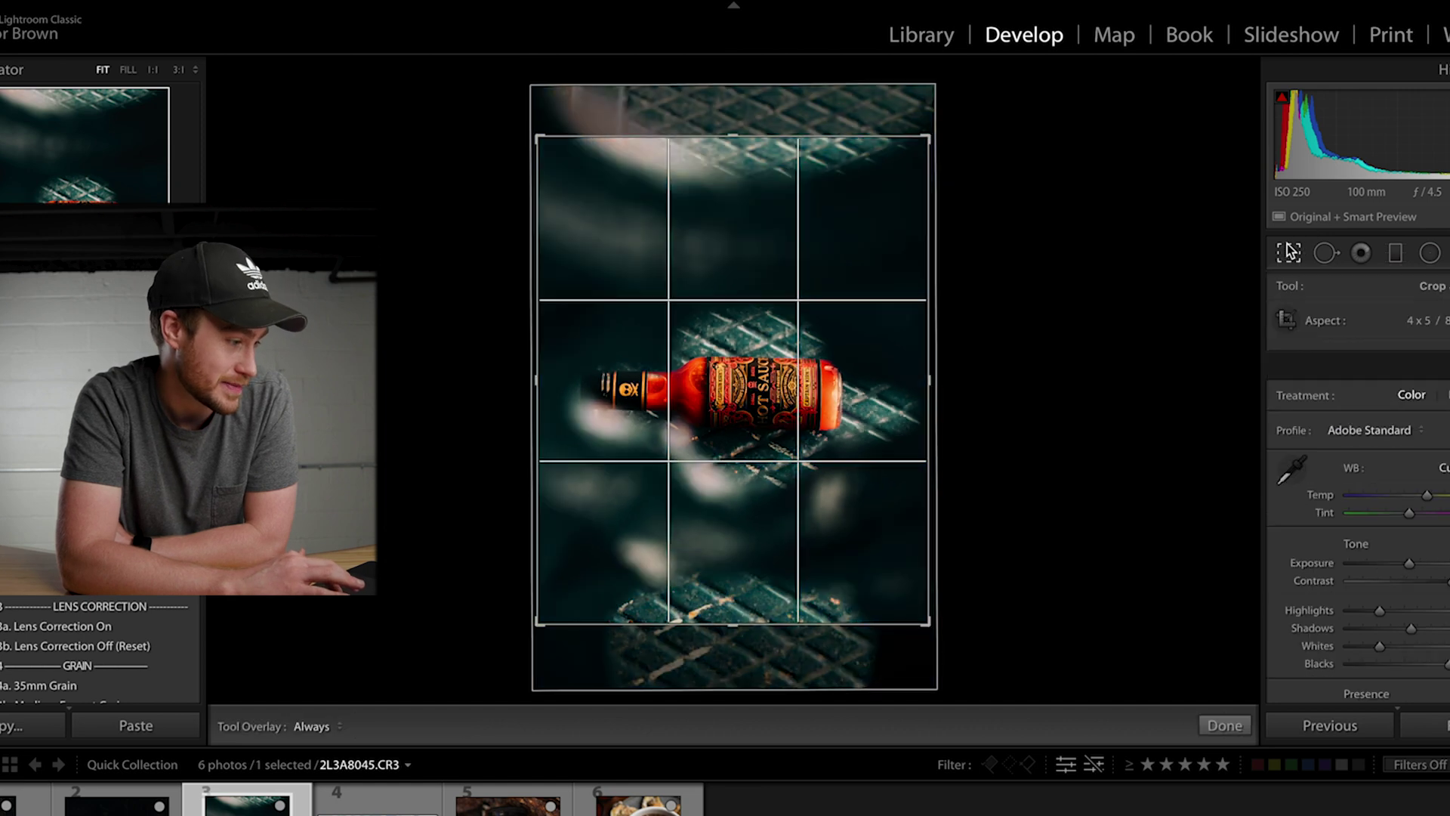
{"action": "left_click", "coordinate": [1055, 337]}
{"action": "left_click_drag", "start_coordinate": [835, 355], "coordinate": [925, 367]}
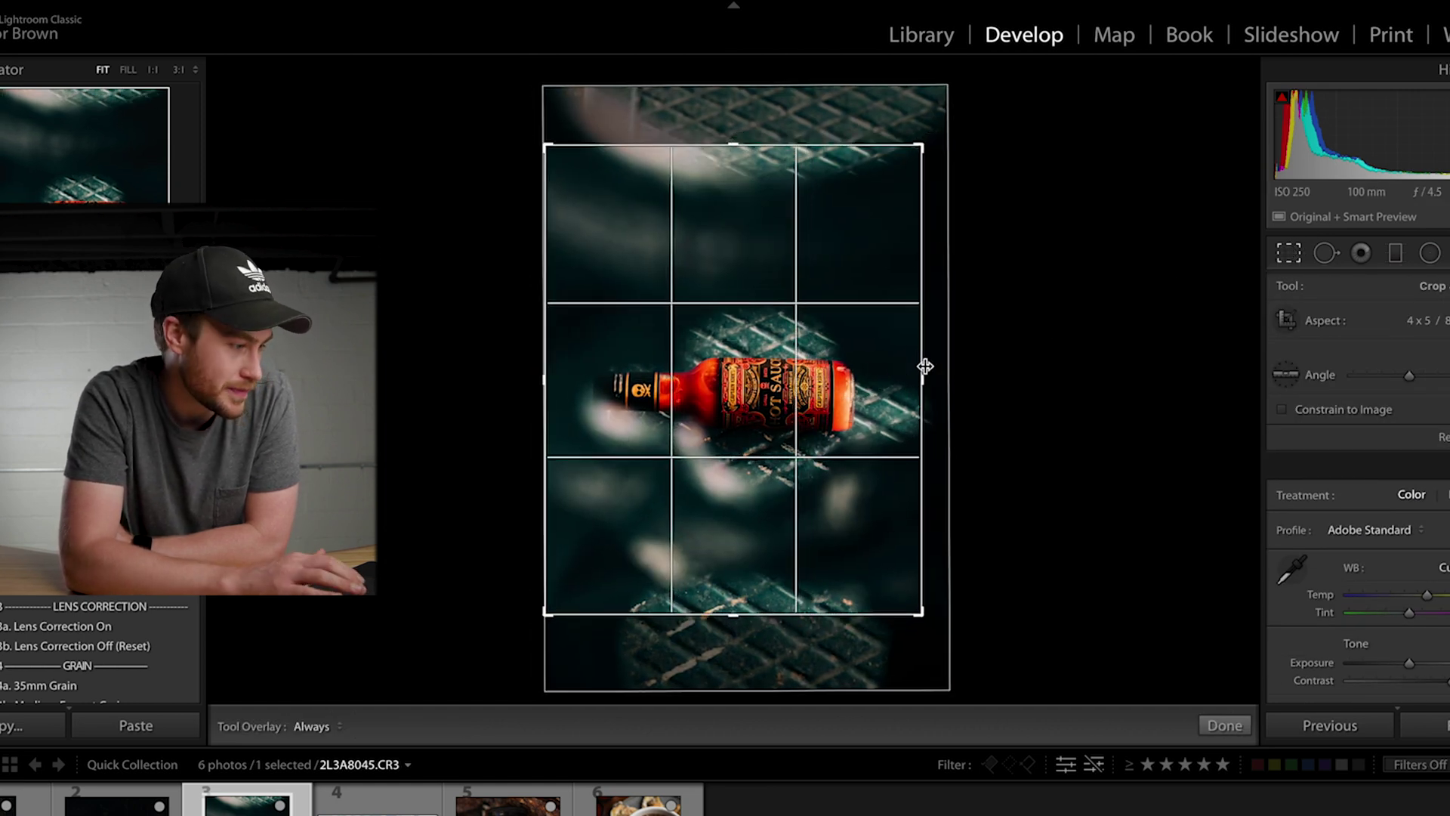
{"action": "key", "text": "Return"}
{"action": "key", "text": "backslash"}
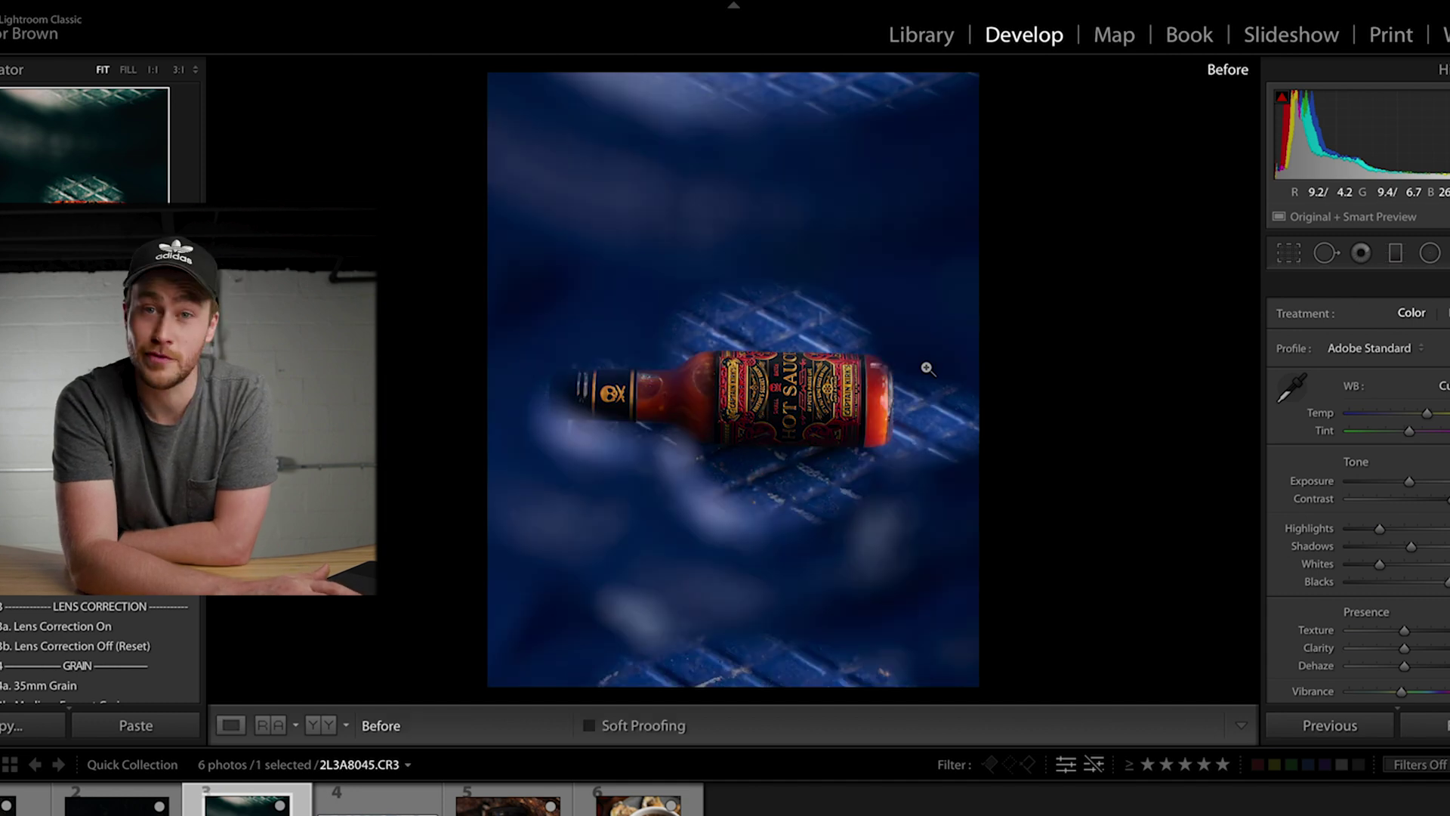
{"action": "key", "text": "backslash"}
{"action": "key", "text": "backslash"}
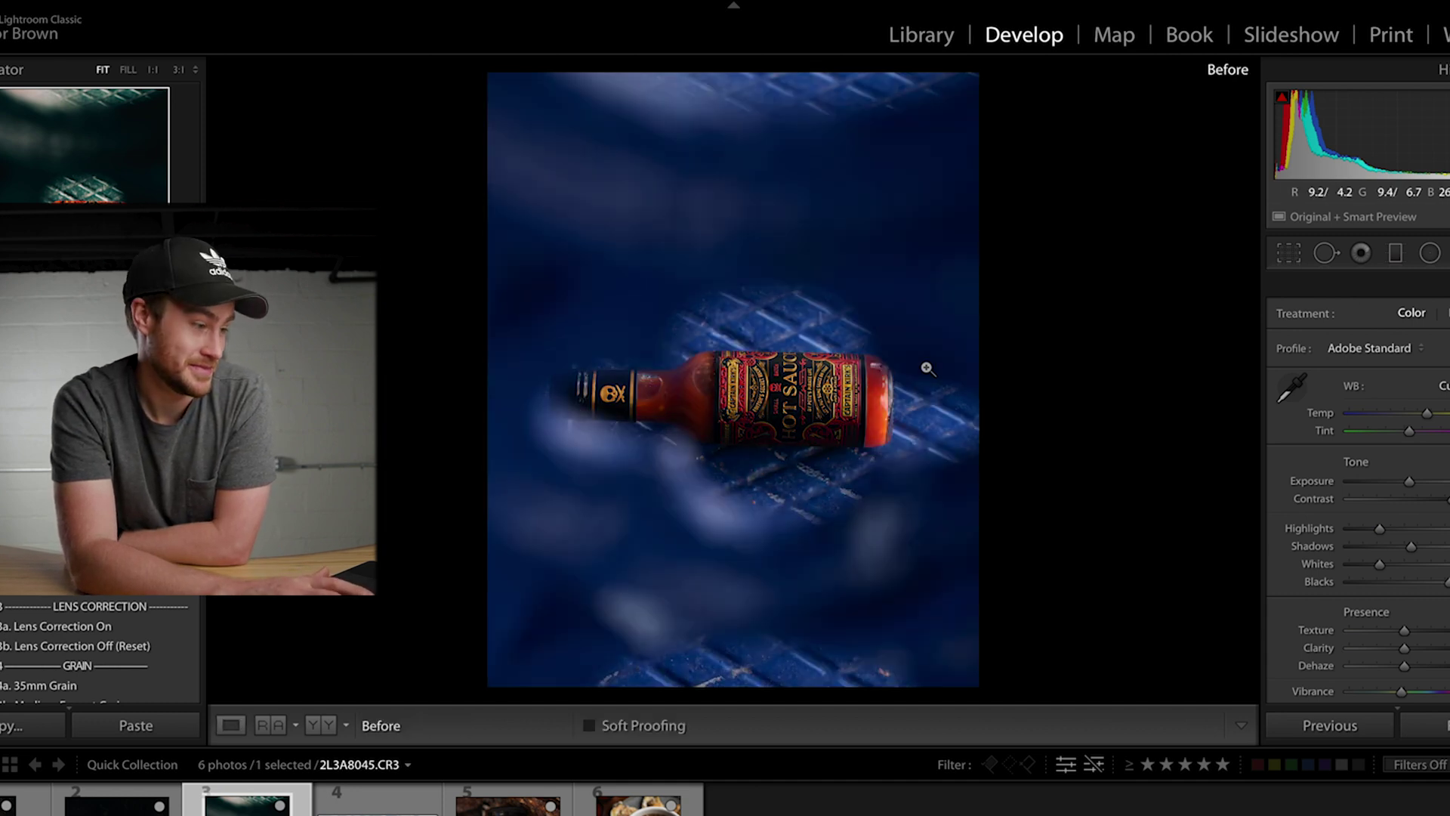
{"action": "key", "text": "backslash"}
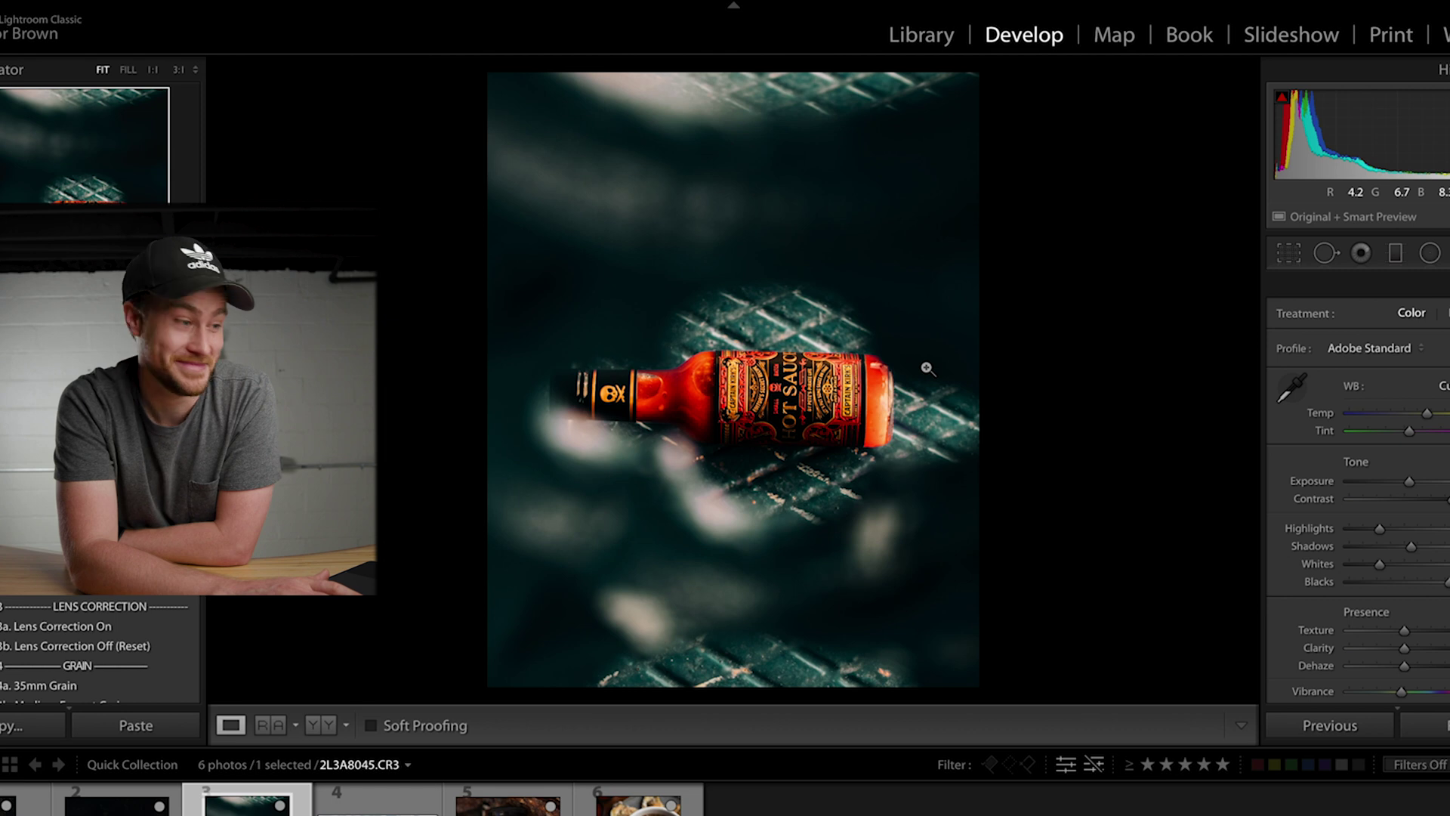
Deepen the blacks and check the result against the original.
{"action": "left_click_drag", "start_coordinate": [1433, 589], "coordinate": [1426, 586]}
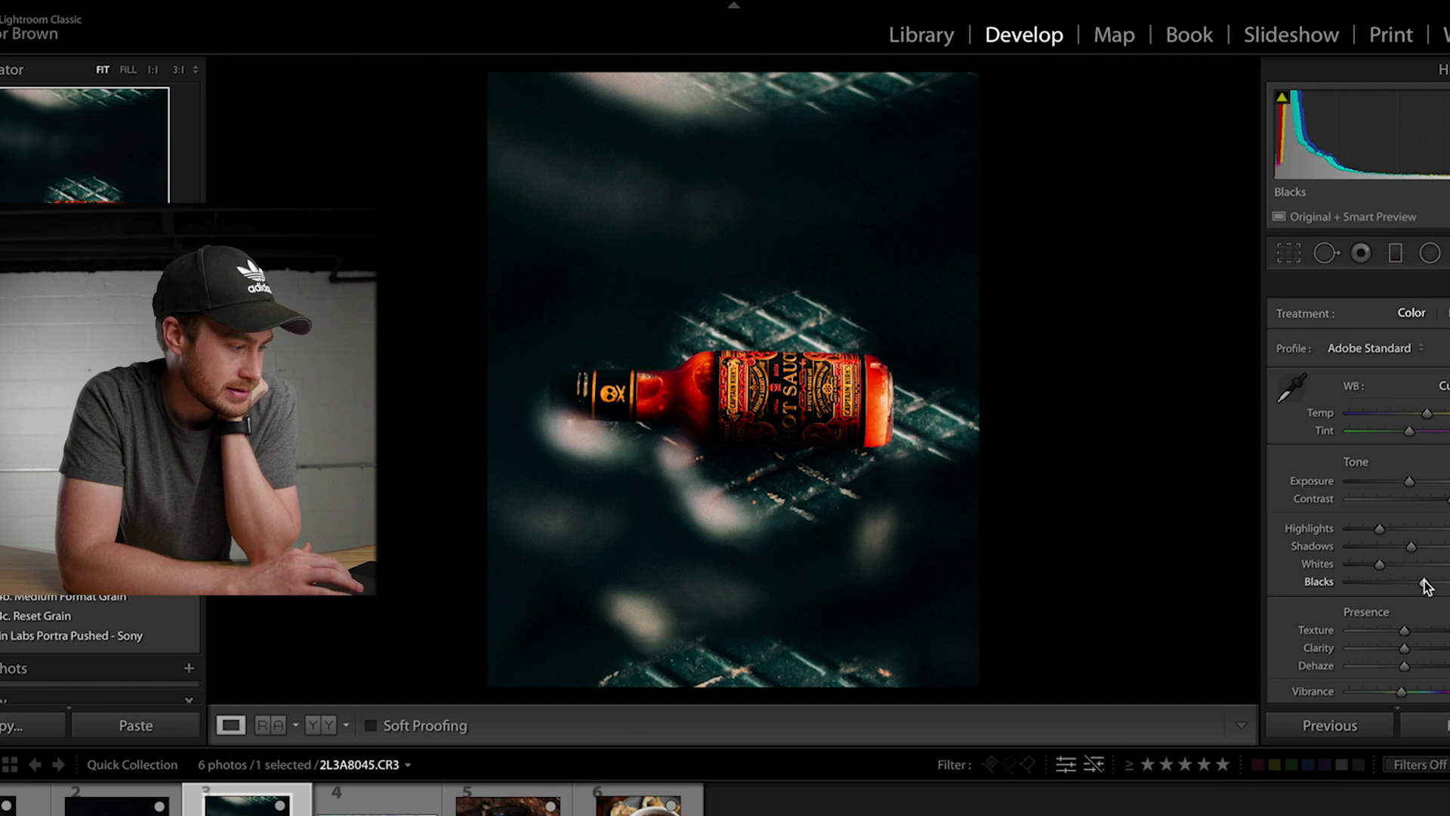
{"action": "key", "text": "backslash"}
{"action": "key", "text": "backslash"}
{"action": "key", "text": "backslash"}
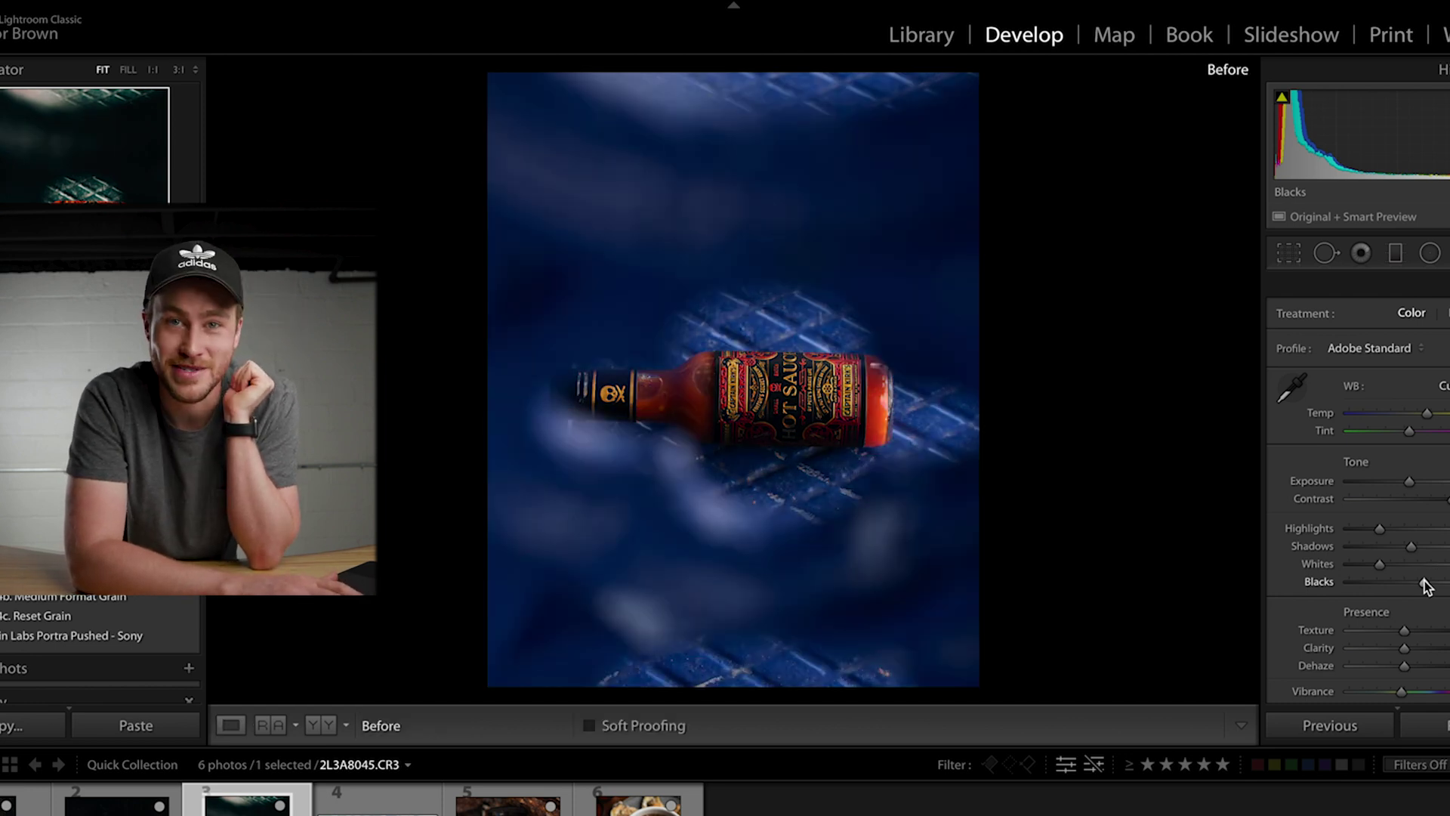
{"action": "key", "text": "backslash"}
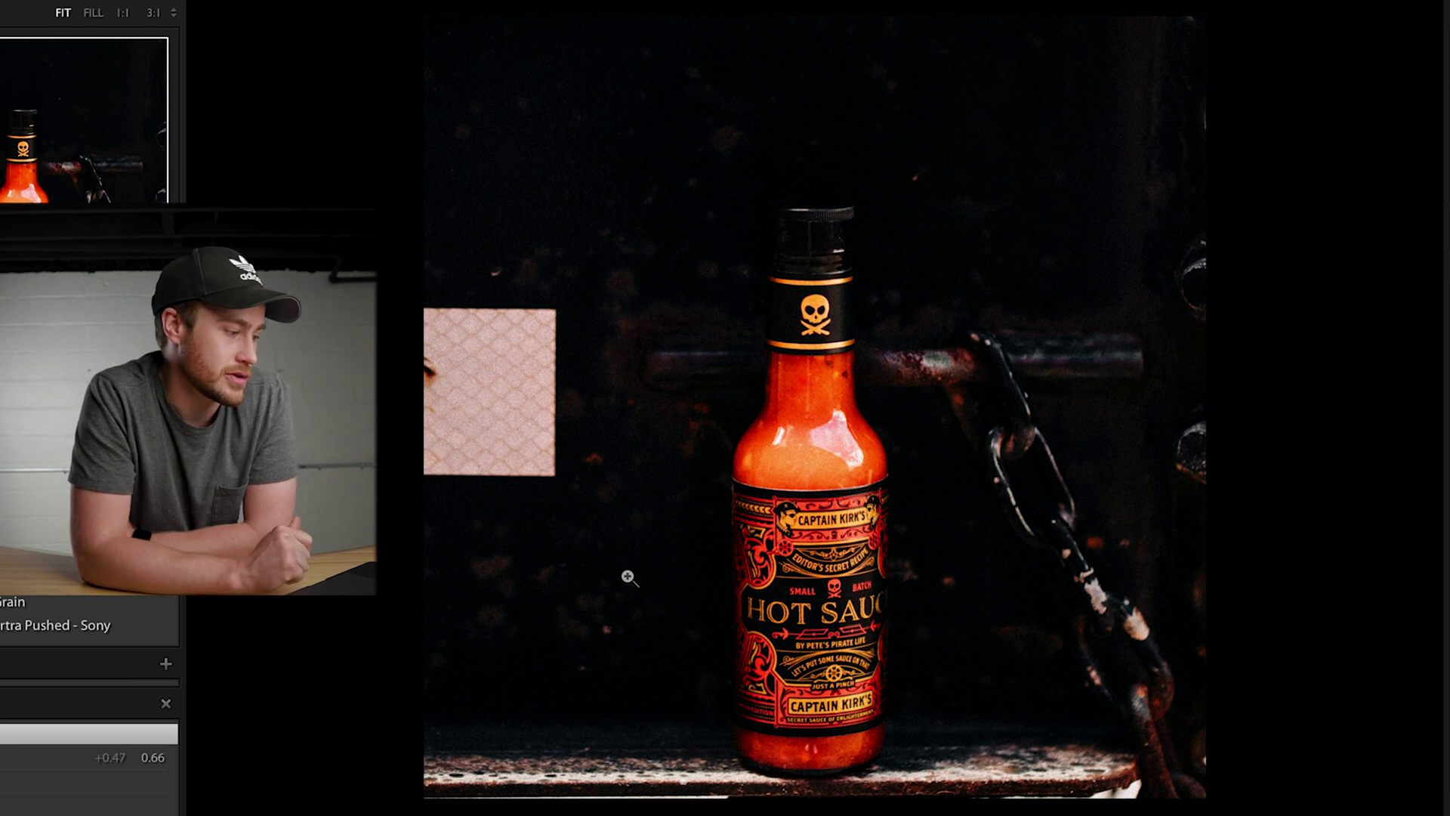
Send the selected bottle photo to Photoshop with Cmd+E for editing.
{"action": "key", "text": "super+e"}
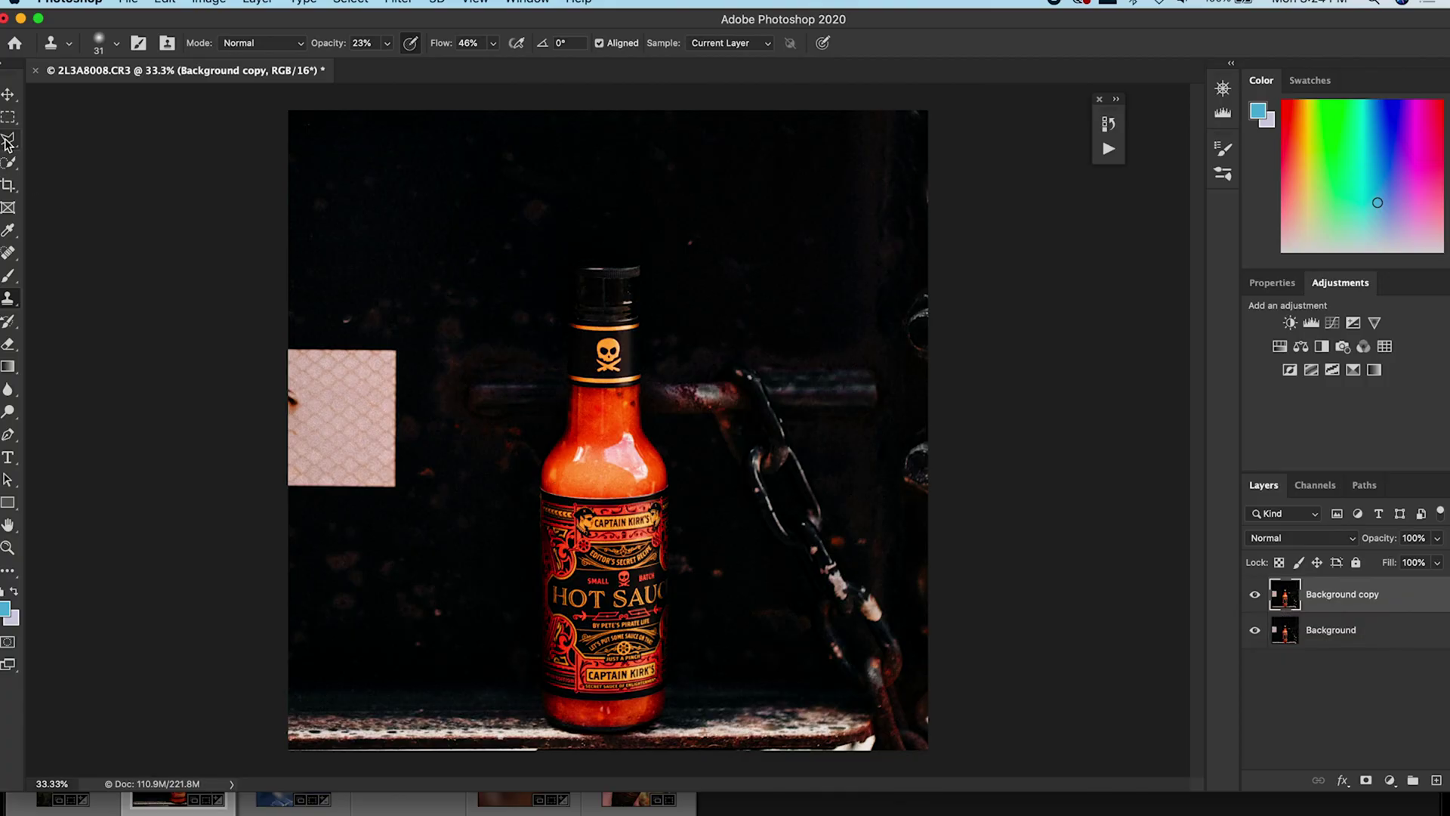
Outline the pink patch left of the bottle with the Polygonal Lasso.
{"action": "left_click", "coordinate": [7, 141]}
{"action": "left_click", "coordinate": [230, 342]}
{"action": "left_click", "coordinate": [241, 568]}
{"action": "left_click", "coordinate": [278, 496]}
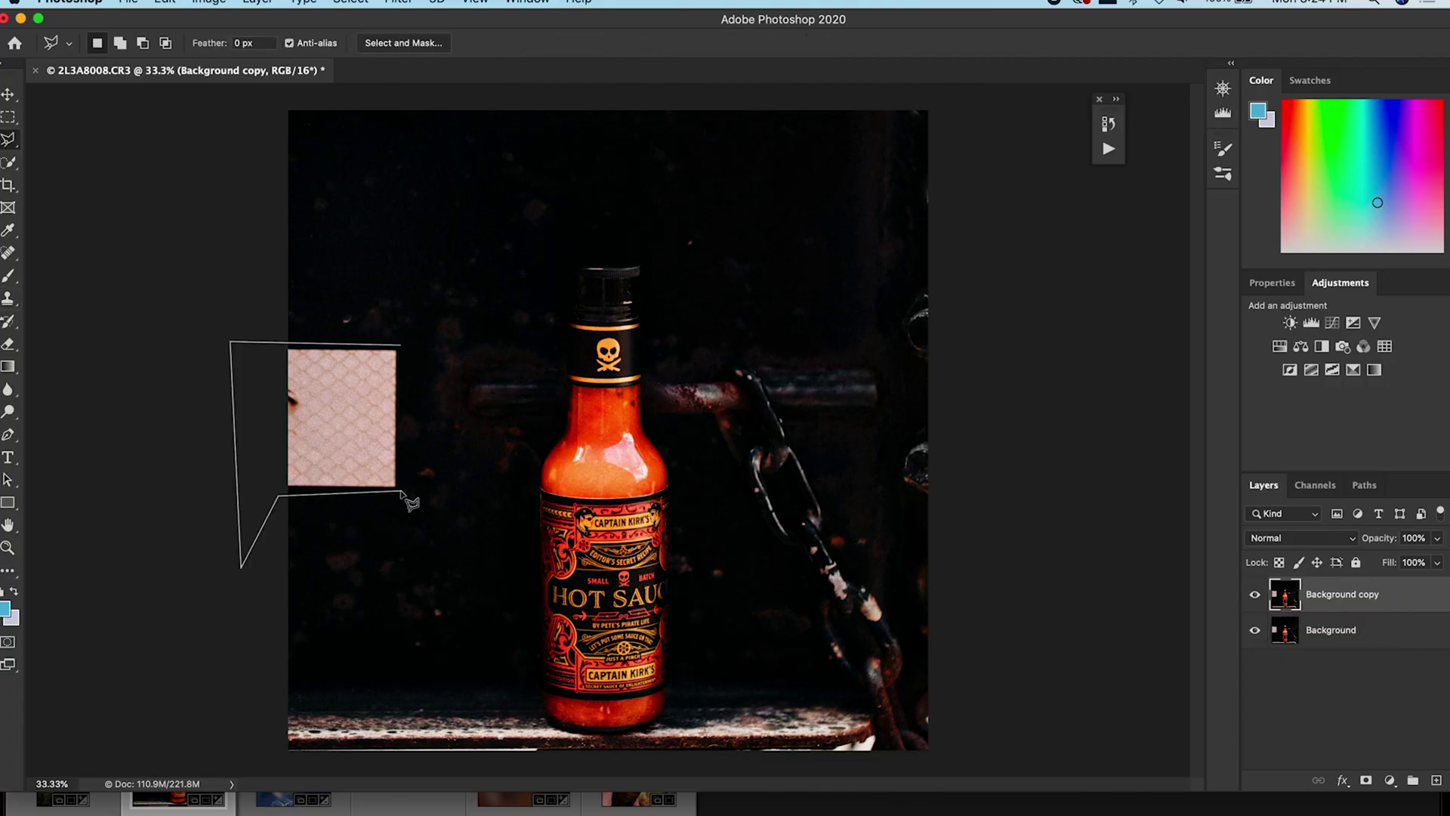
{"action": "double_click", "coordinate": [403, 349]}
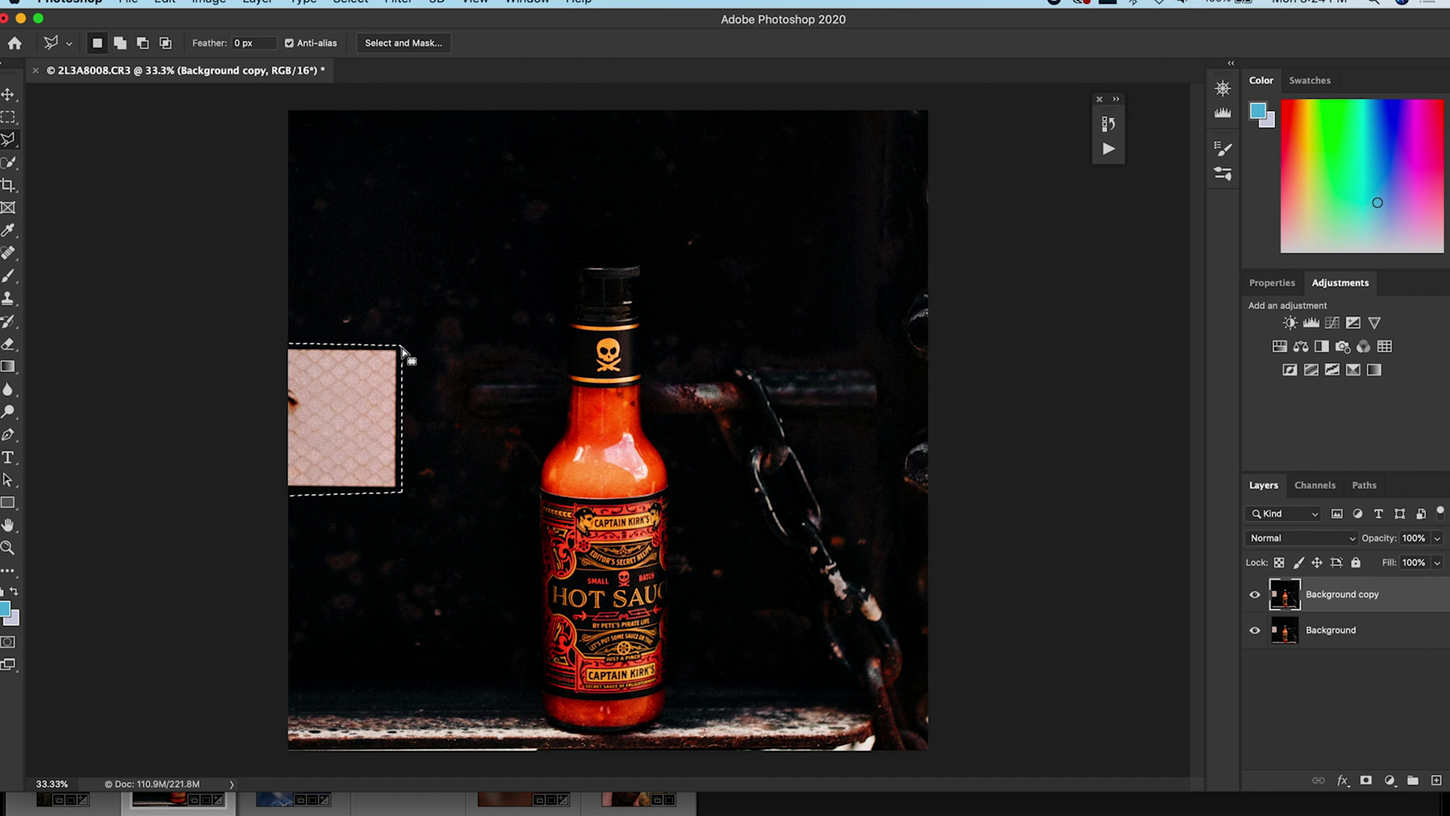
Fill the selection with Content-Aware, then set up the Clone Stamp brush.
{"action": "right_click", "coordinate": [436, 426]}
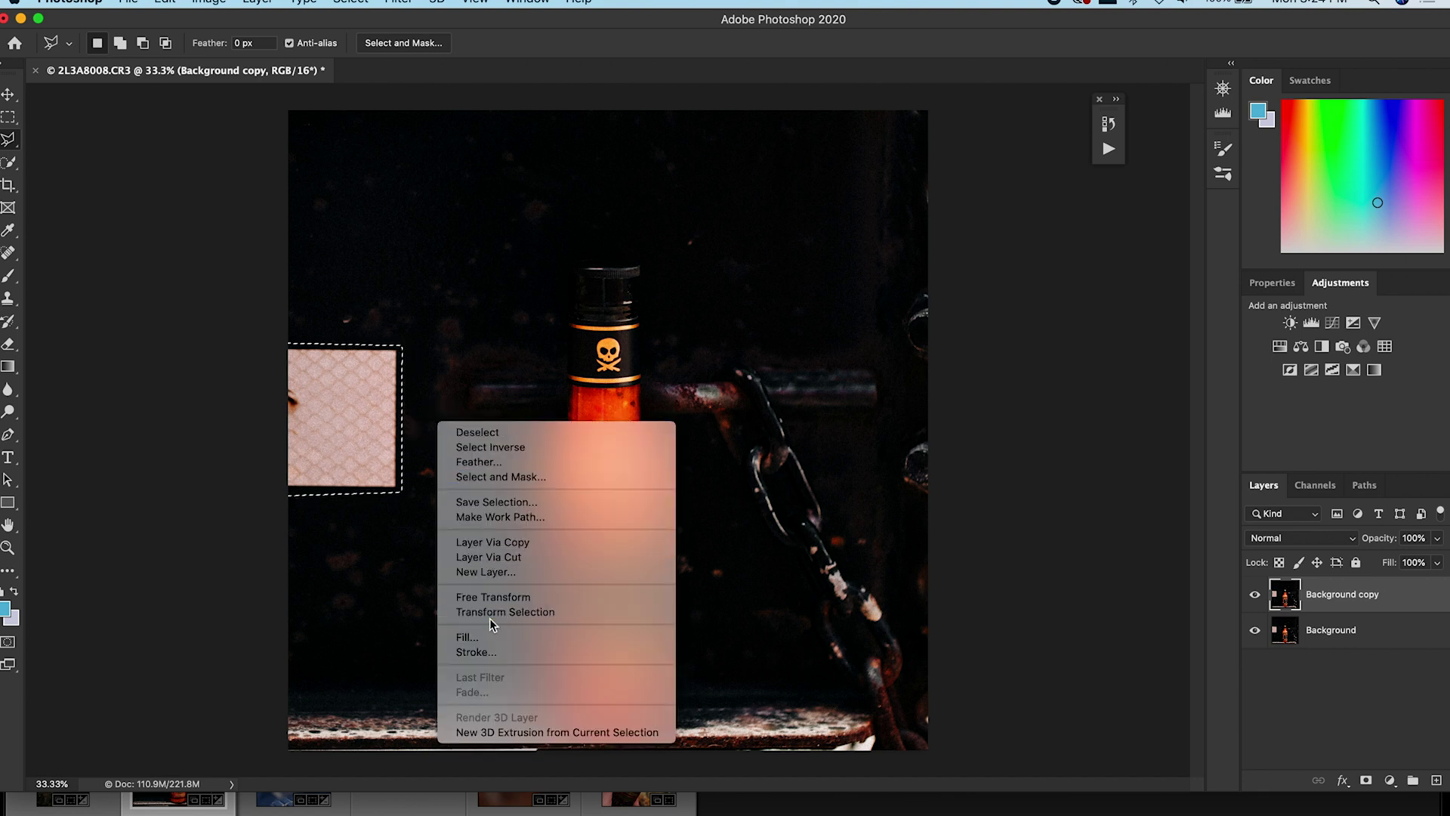
{"action": "left_click", "coordinate": [486, 637]}
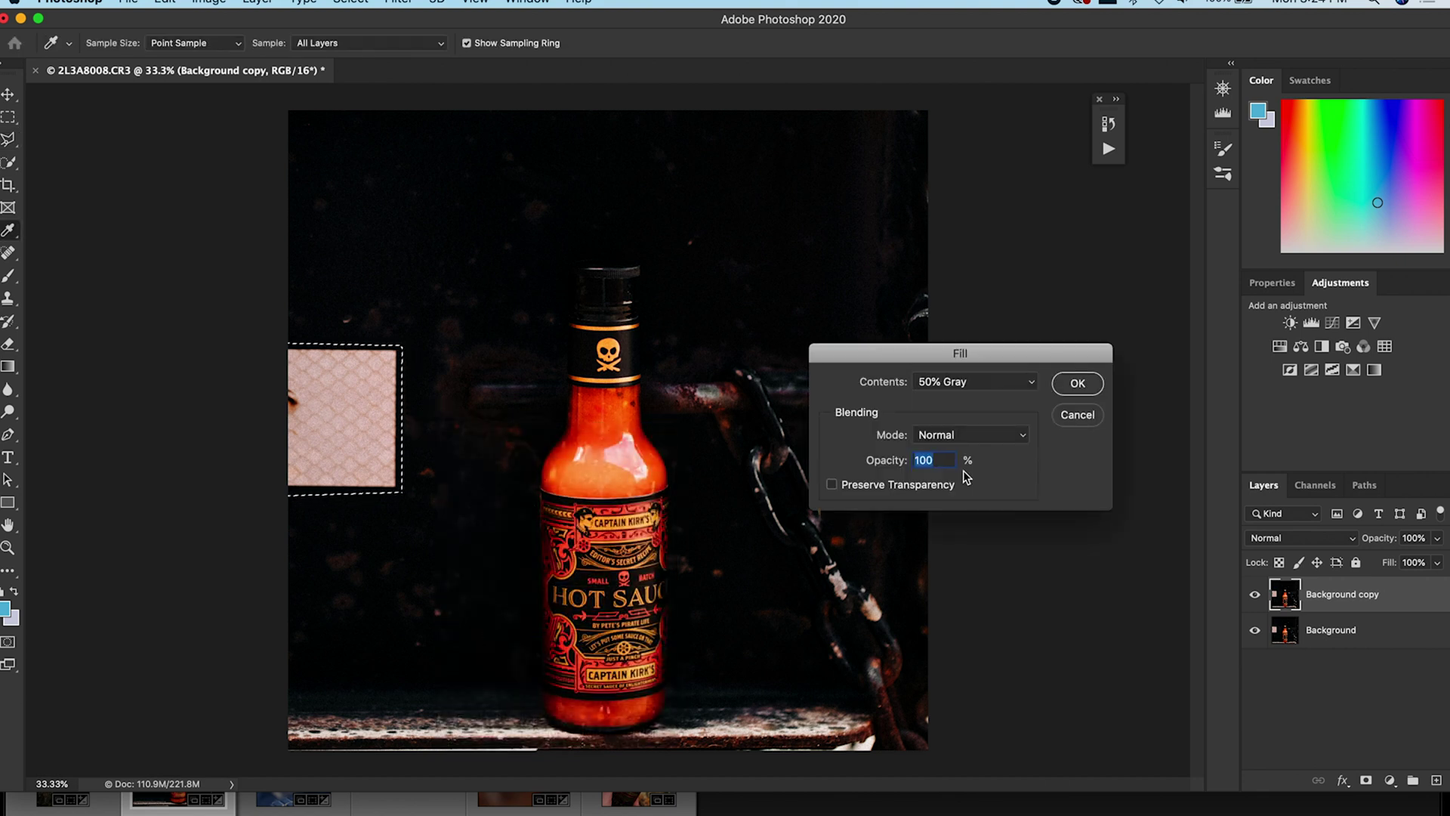
{"action": "left_click", "coordinate": [1019, 383]}
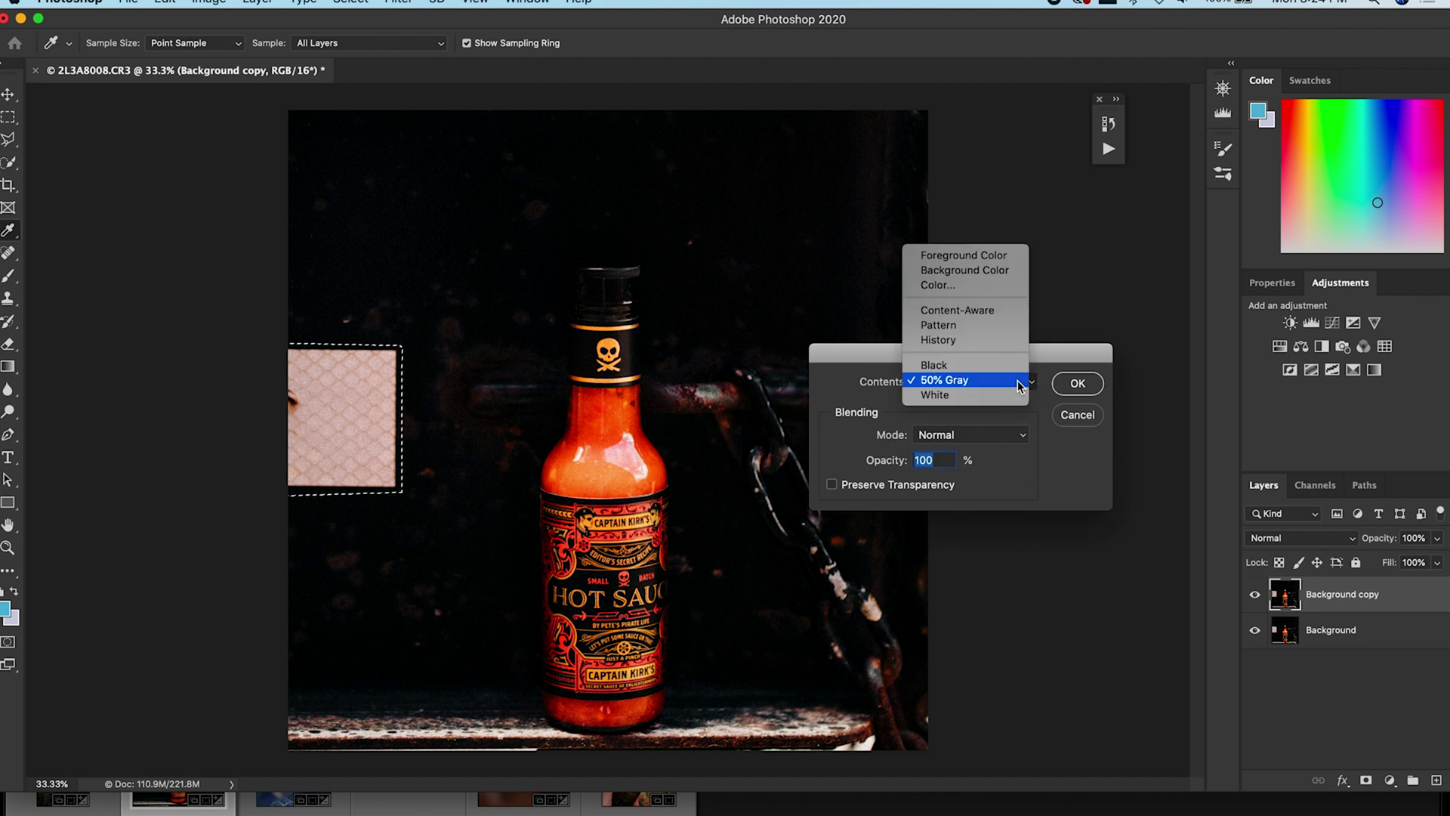
{"action": "left_click", "coordinate": [1014, 306]}
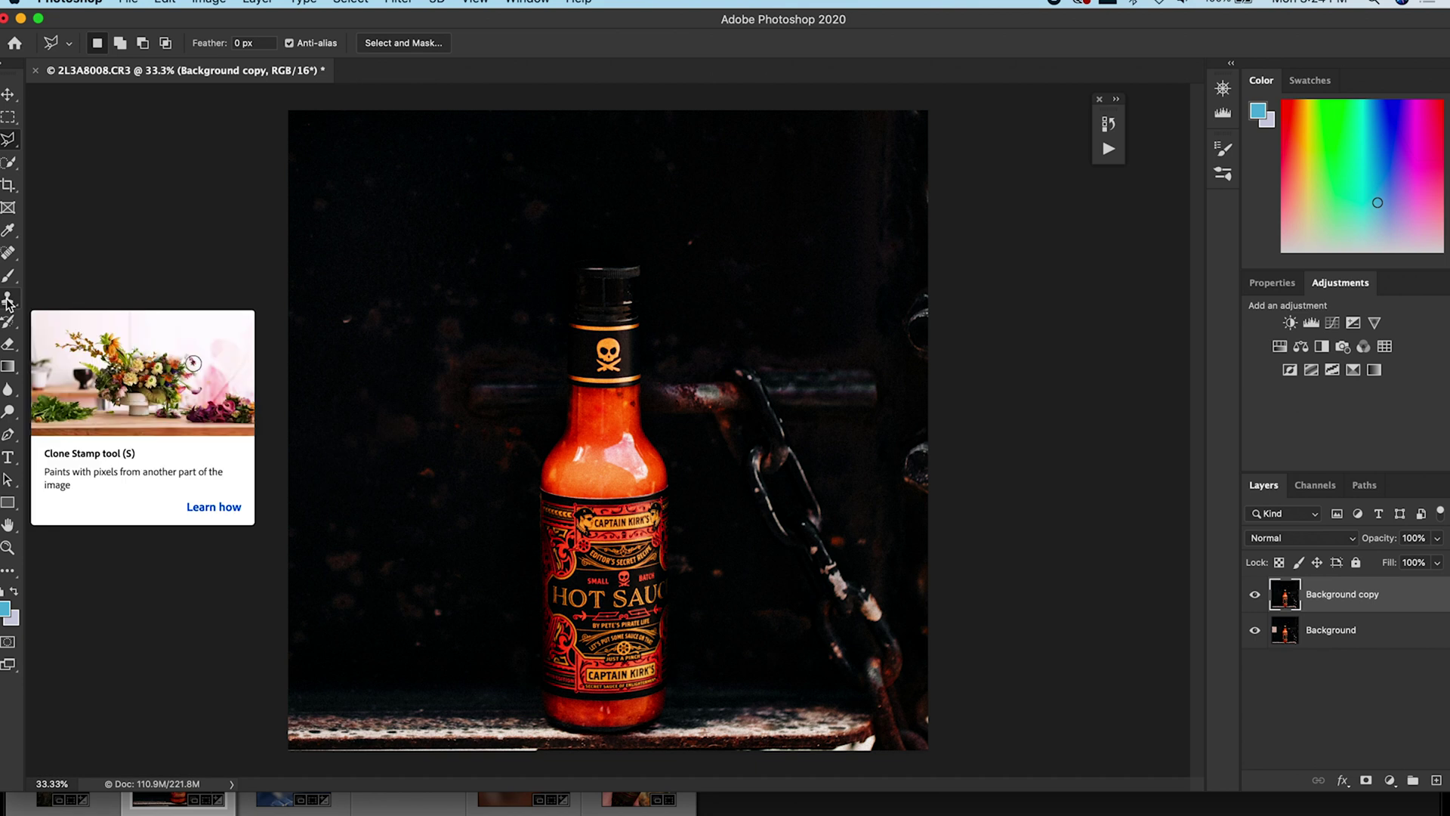
{"action": "left_click", "coordinate": [8, 303]}
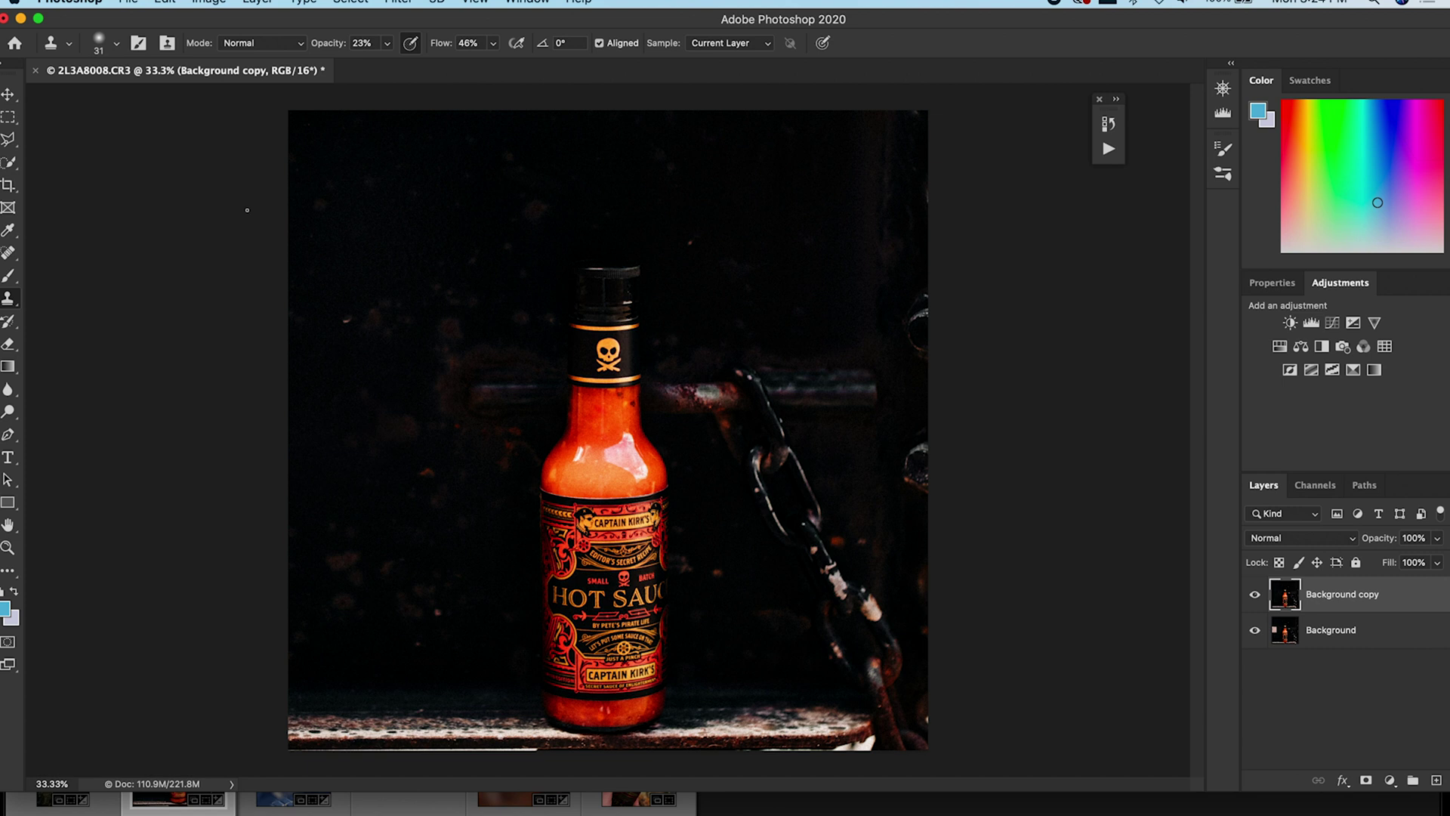
{"action": "left_click", "coordinate": [96, 47]}
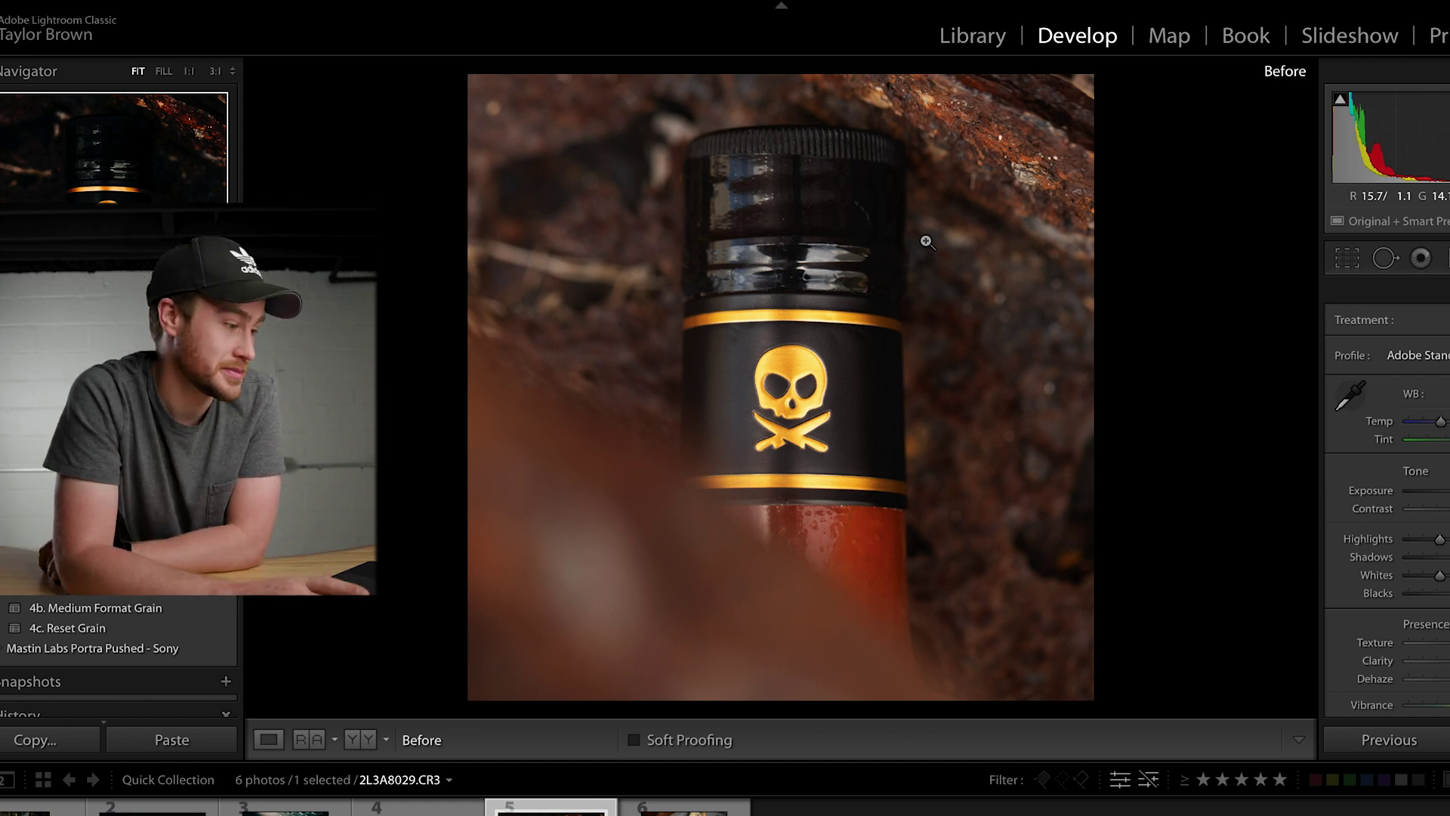
Switch off the Before view to show the darker graded skull-cap close-up.
{"action": "key", "text": "backslash"}
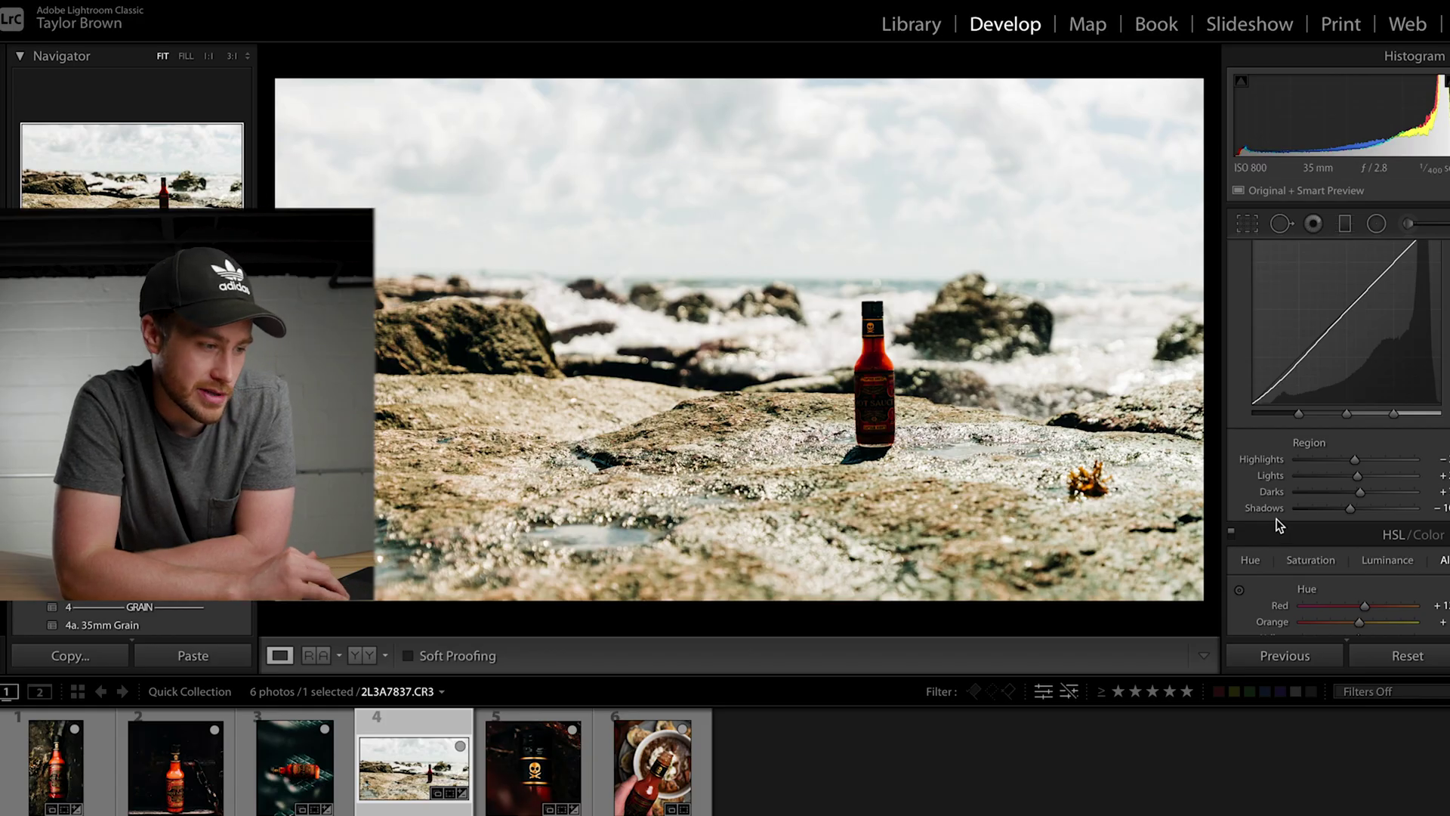
Pull Highlights and Whites to −100, lift Shadows near +100, and raise Contrast slightly.
{"action": "scroll", "coordinate": [1278, 521], "scroll_direction": "up", "scroll_amount": 10}
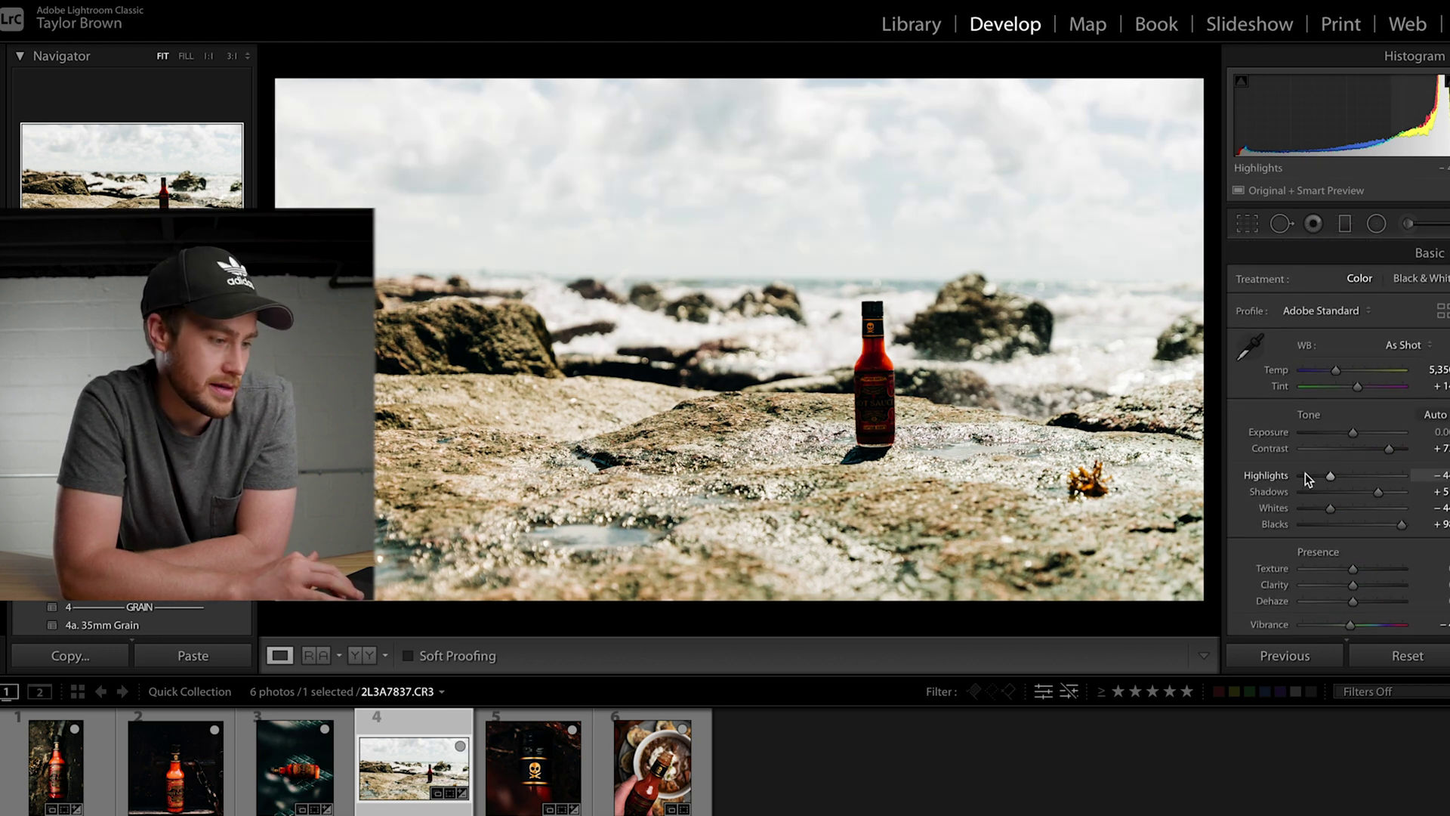
{"action": "left_click_drag", "start_coordinate": [1331, 474], "coordinate": [1301, 509]}
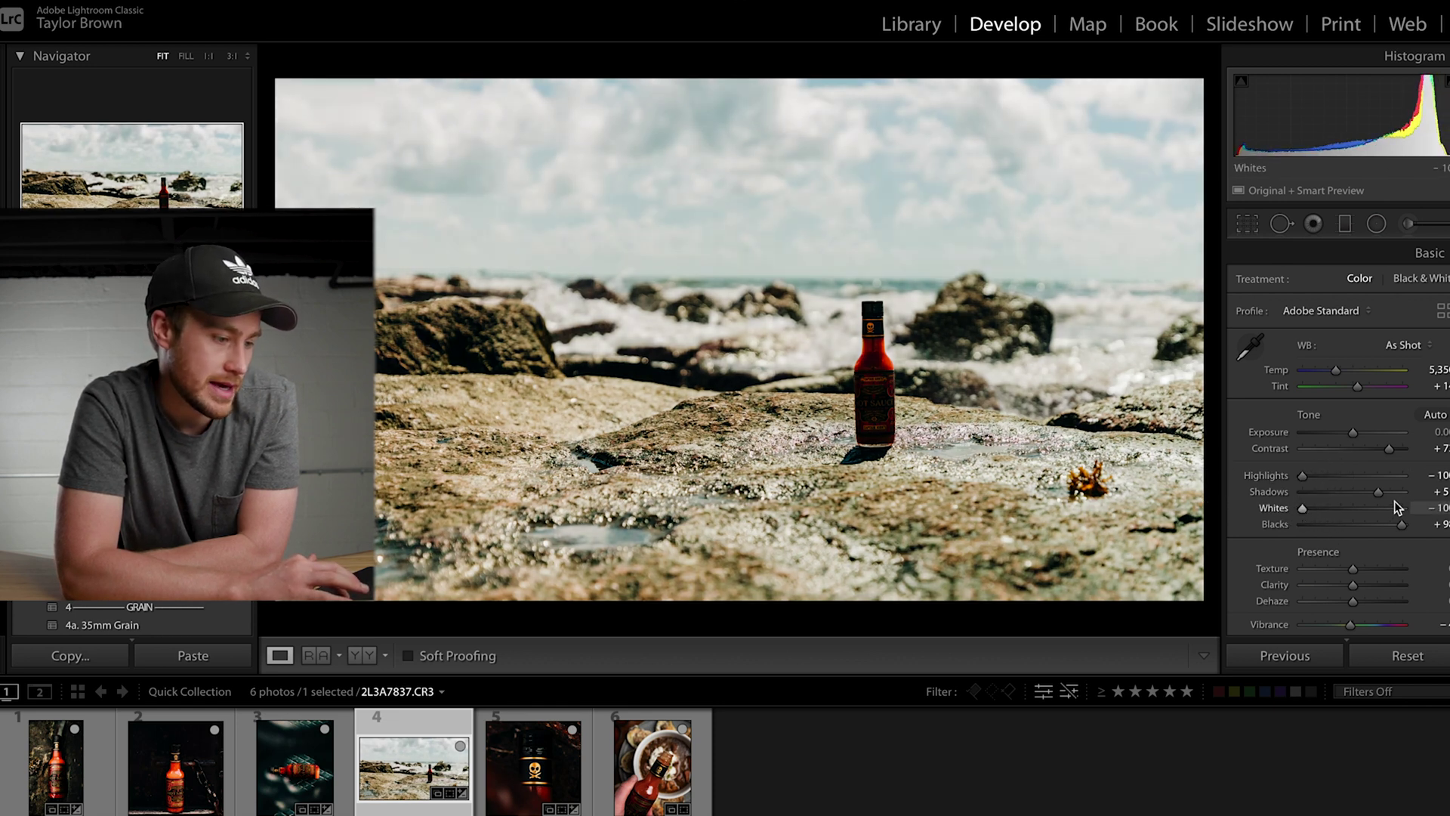
{"action": "mouse_move", "coordinate": [1393, 492]}
{"action": "left_mouse_down"}
{"action": "mouse_move", "coordinate": [1420, 499]}
{"action": "mouse_move", "coordinate": [1403, 495]}
{"action": "left_mouse_up"}
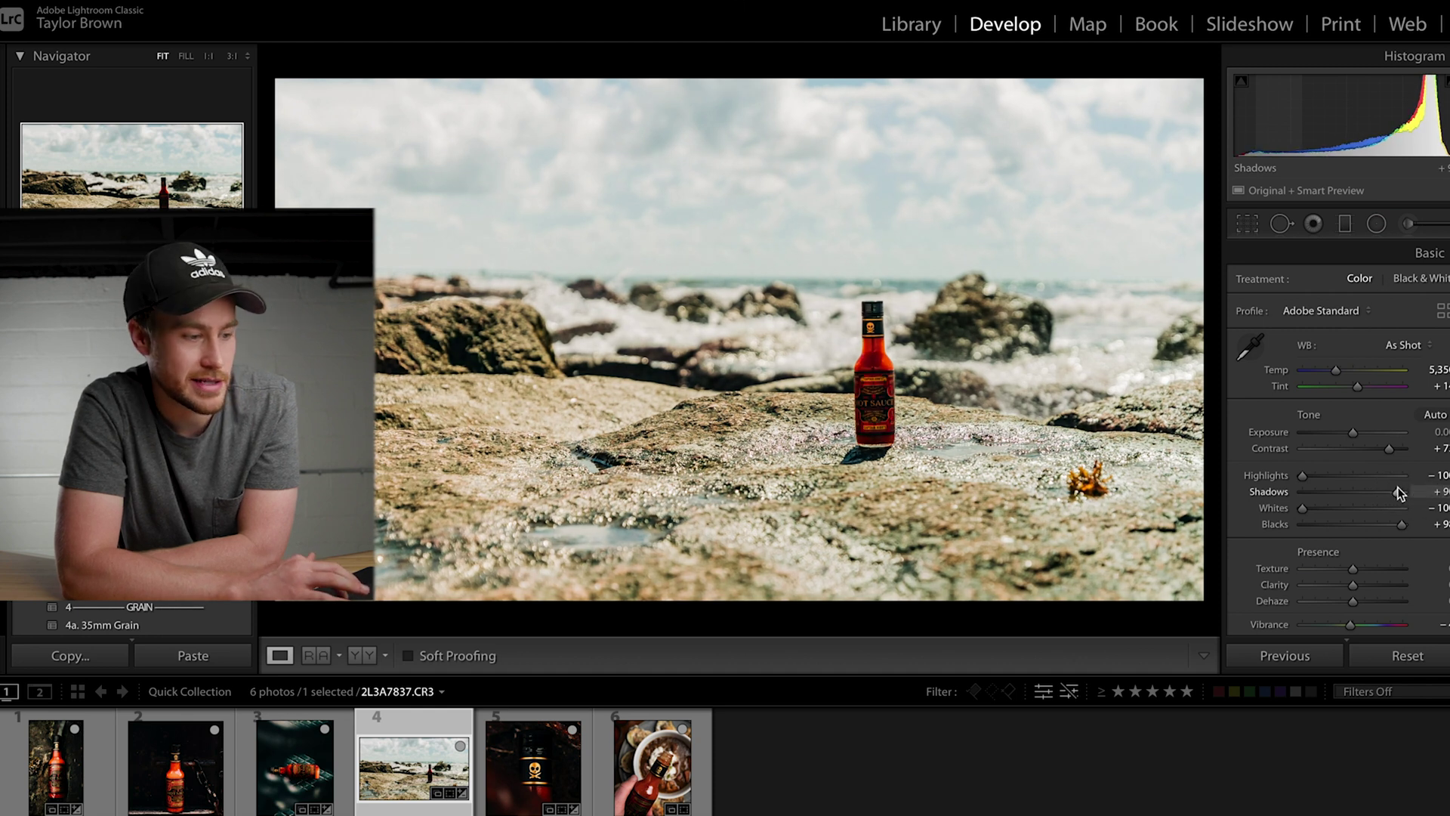
{"action": "left_click_drag", "start_coordinate": [1352, 432], "coordinate": [1395, 451]}
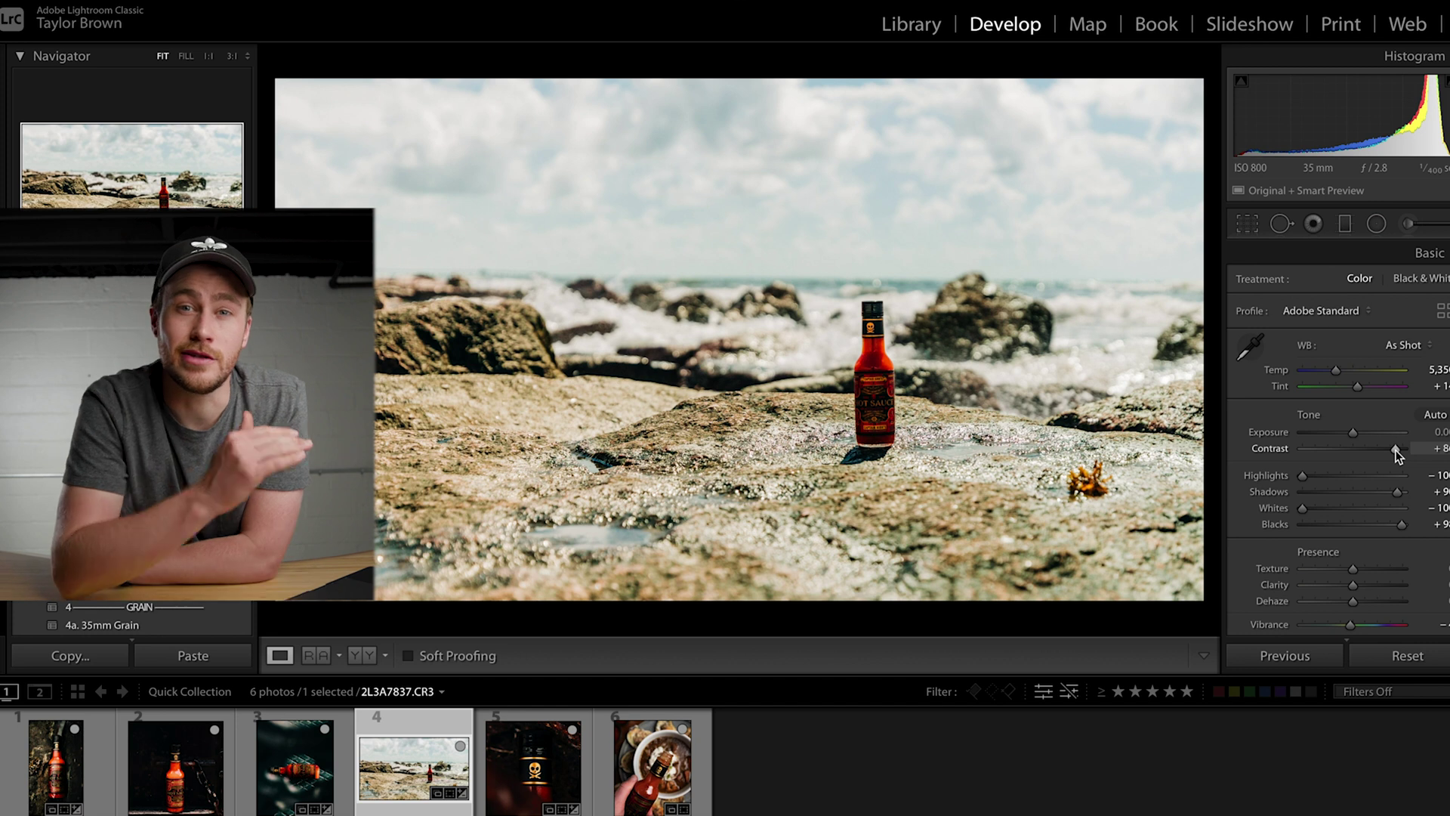